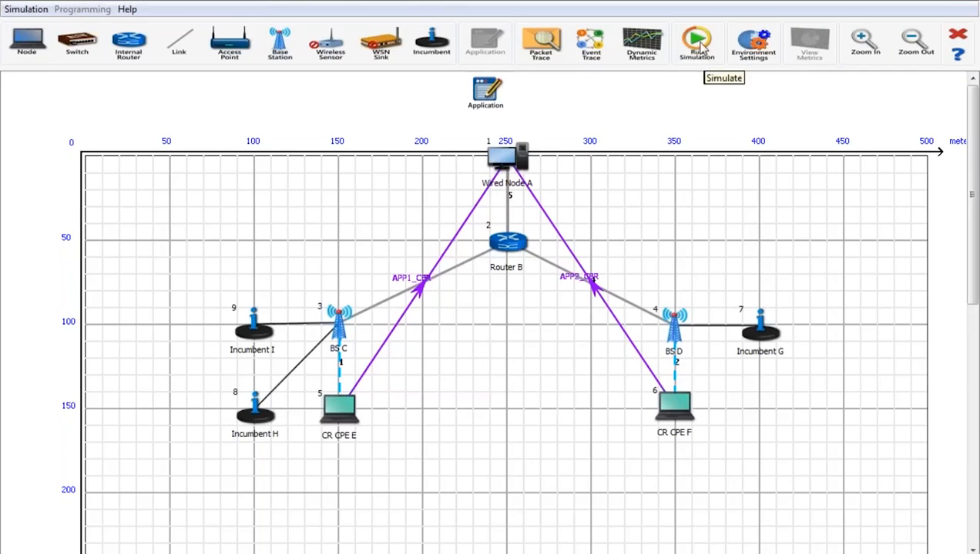
Step: Run the cognitive radio simulation, continue past the changed-library warning, and maximize the instantaneous channel utilization plot
{"action": "left_click", "coordinate": [698, 48]}
{"action": "left_click", "coordinate": [455, 416]}
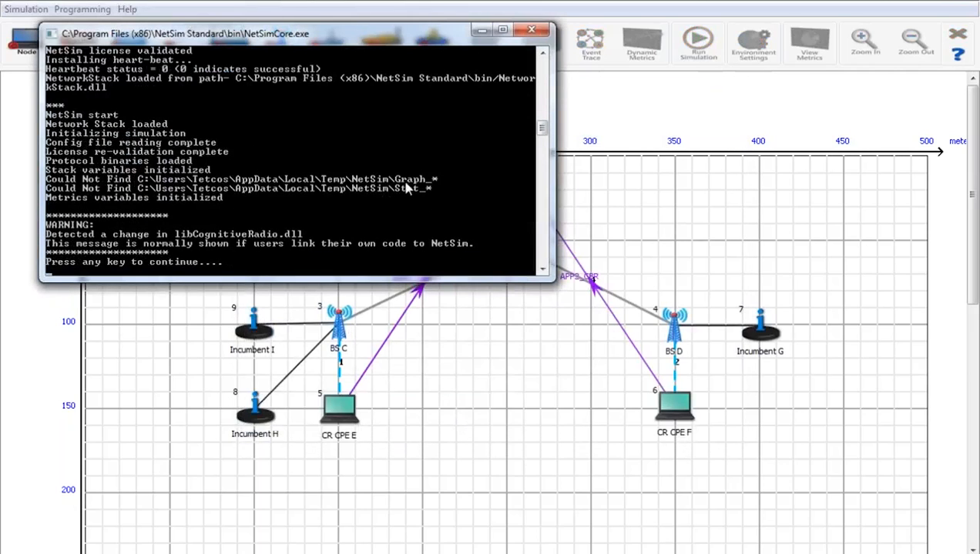
{"action": "key", "text": "Return"}
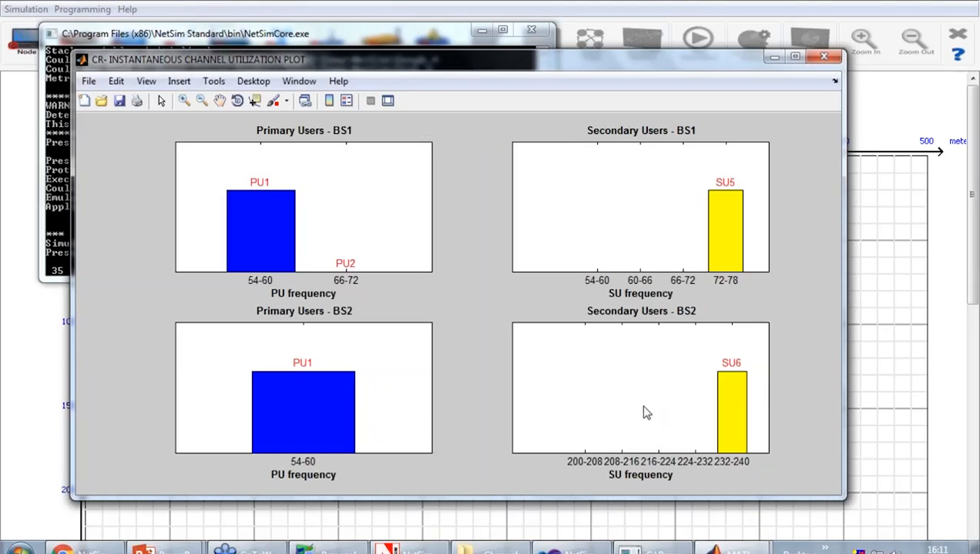
{"action": "left_click", "coordinate": [796, 60]}
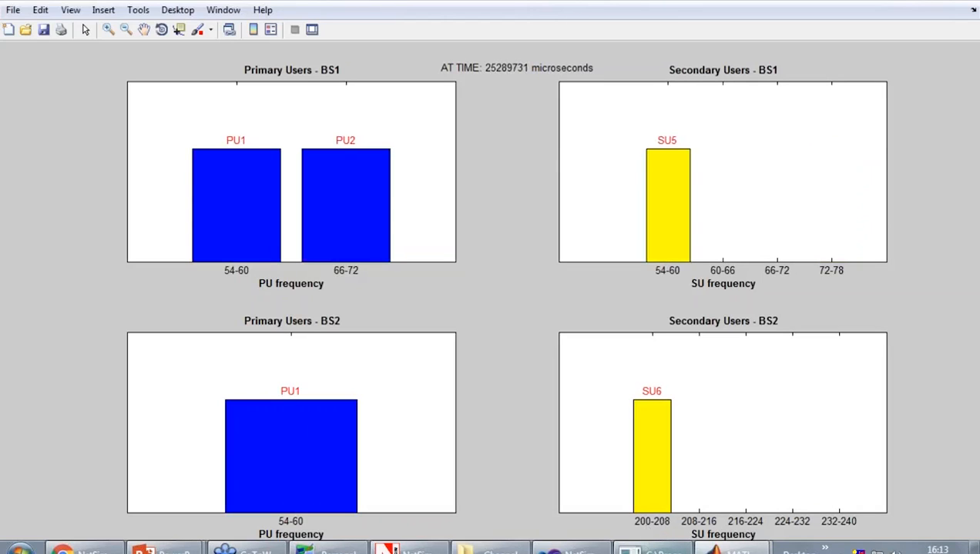
Step: Check the simulation progress in the NetSimCore console and bring the cumulative channel utilization plot to the front
{"action": "mouse_move", "coordinate": [651, 549]}
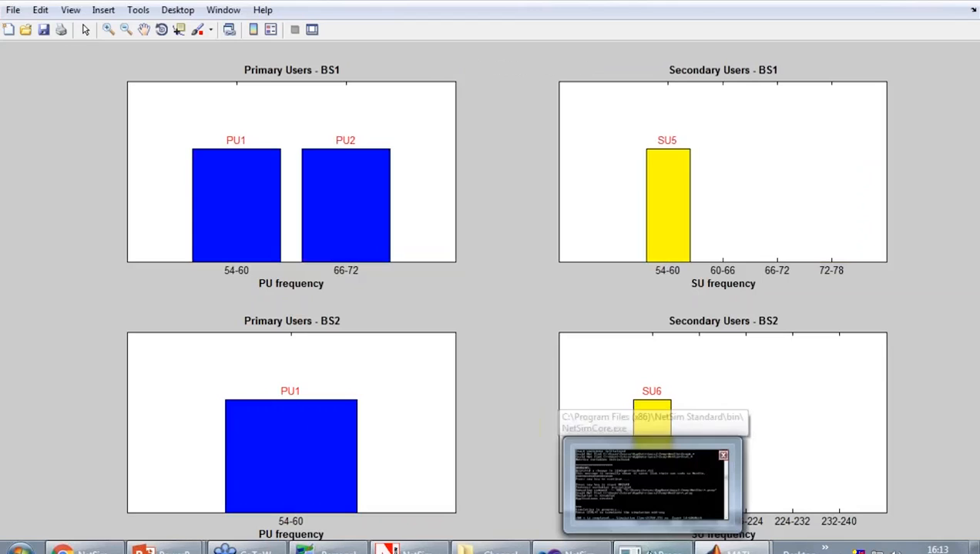
{"action": "left_click", "coordinate": [651, 484]}
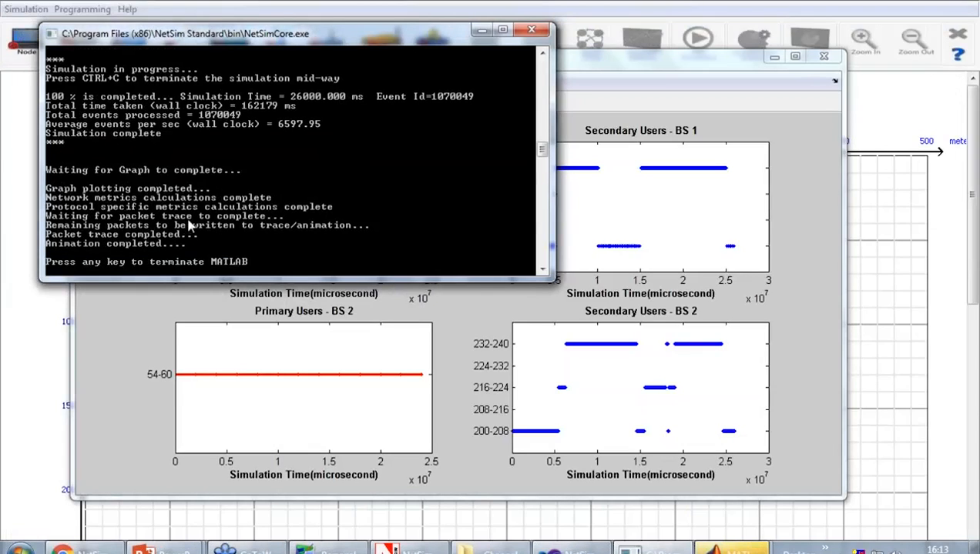
{"action": "left_click", "coordinate": [484, 347]}
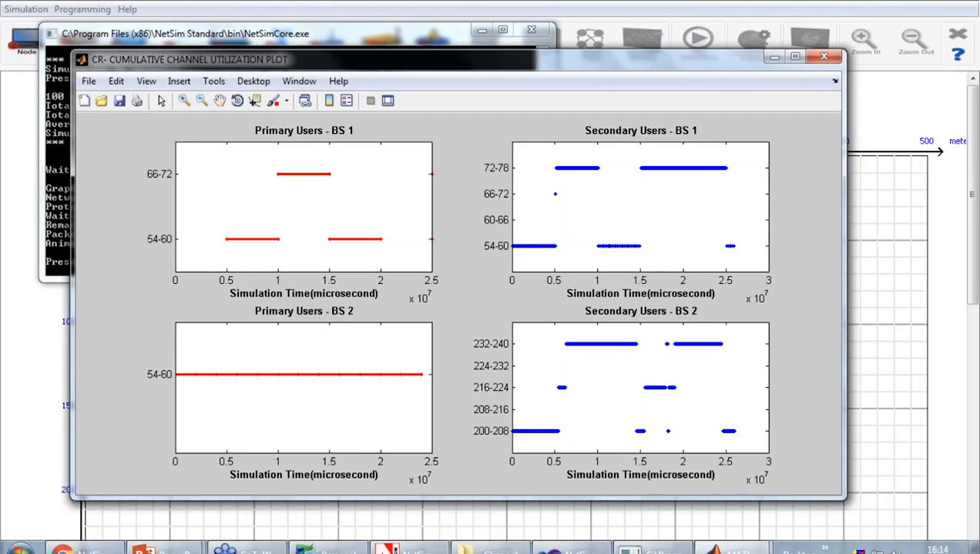
Step: Return to the NetSimCore console and terminate MATLAB to finish the simulation run
{"action": "left_click", "coordinate": [65, 221]}
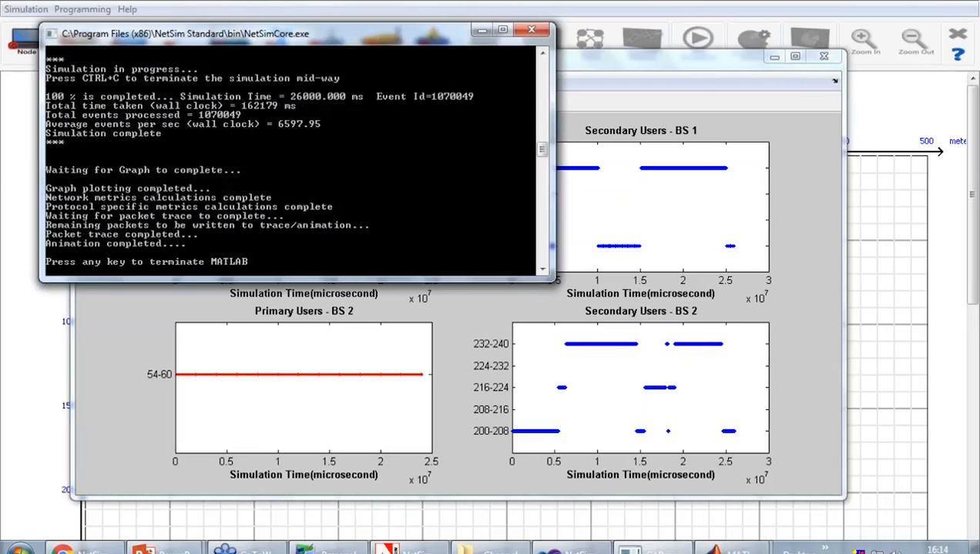
{"action": "key", "text": "Return"}
{"action": "key", "text": "Return"}
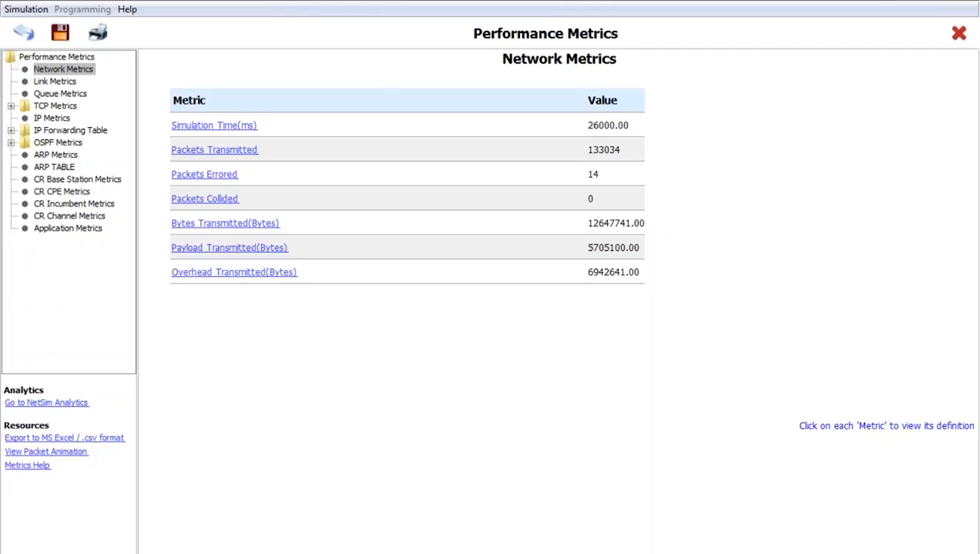
Step: Examine the CR Channel Metrics and close the performance results without saving the experiment
{"action": "left_click", "coordinate": [46, 217]}
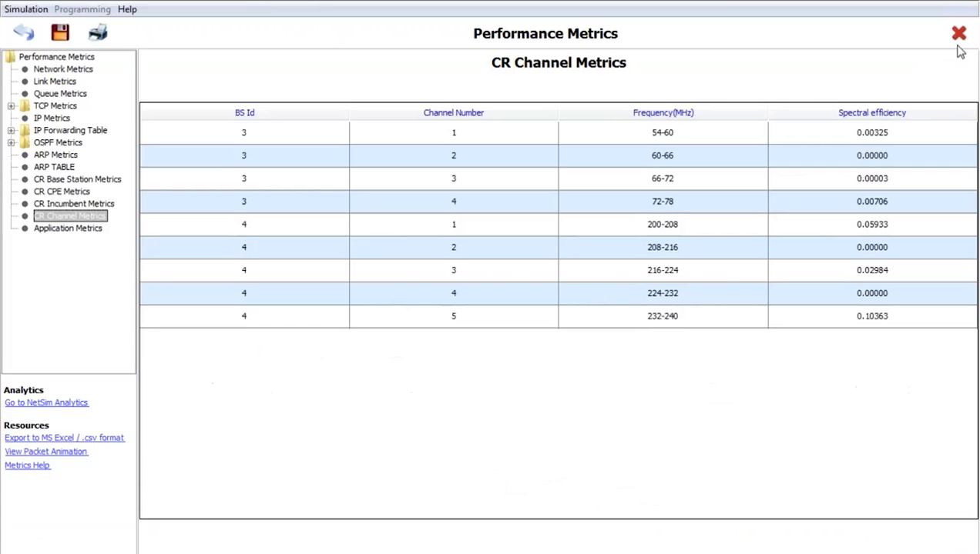
{"action": "left_click", "coordinate": [958, 32]}
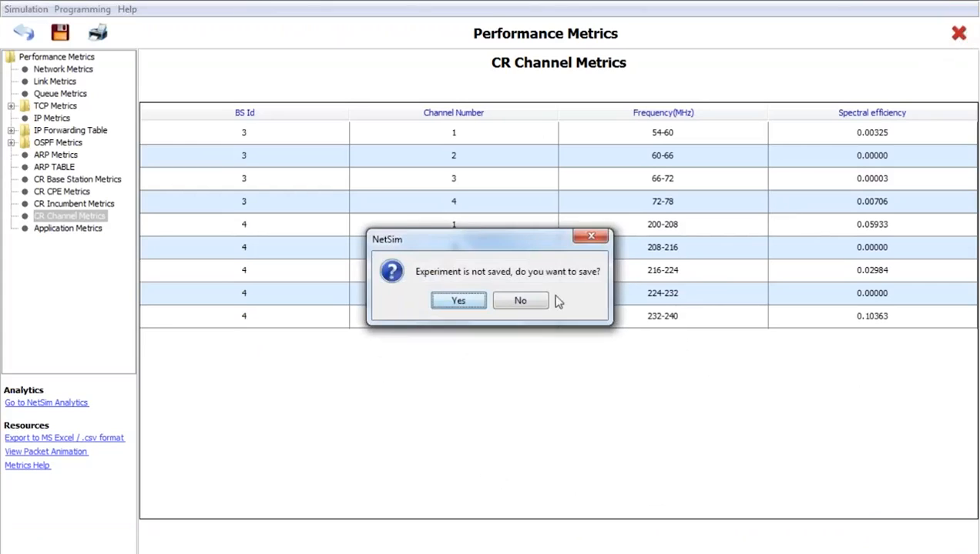
{"action": "left_click", "coordinate": [519, 299]}
Step: Create a new Wireless Sensor Networks scenario with automatic random placement and a changed number of sensors
{"action": "left_click", "coordinate": [25, 9]}
{"action": "mouse_move", "coordinate": [47, 29]}
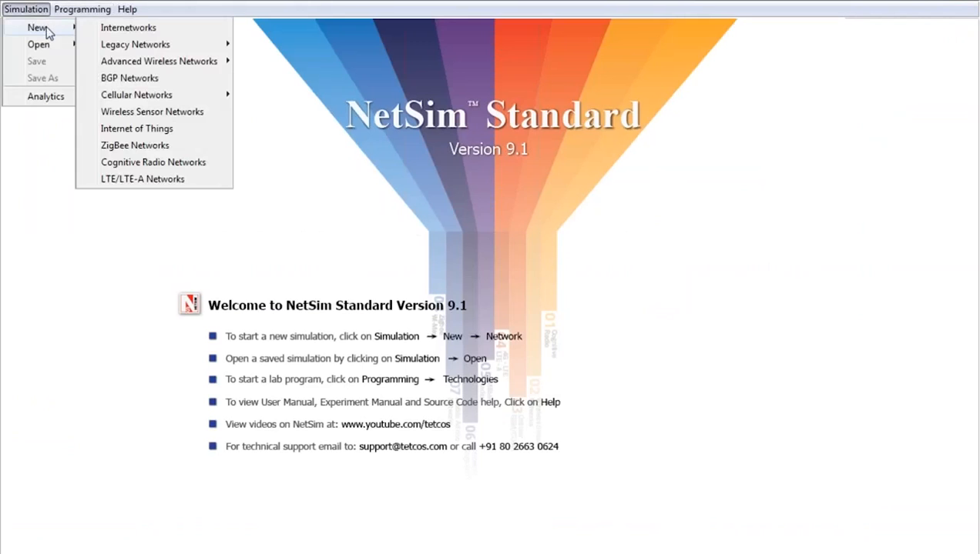
{"action": "left_click", "coordinate": [149, 112]}
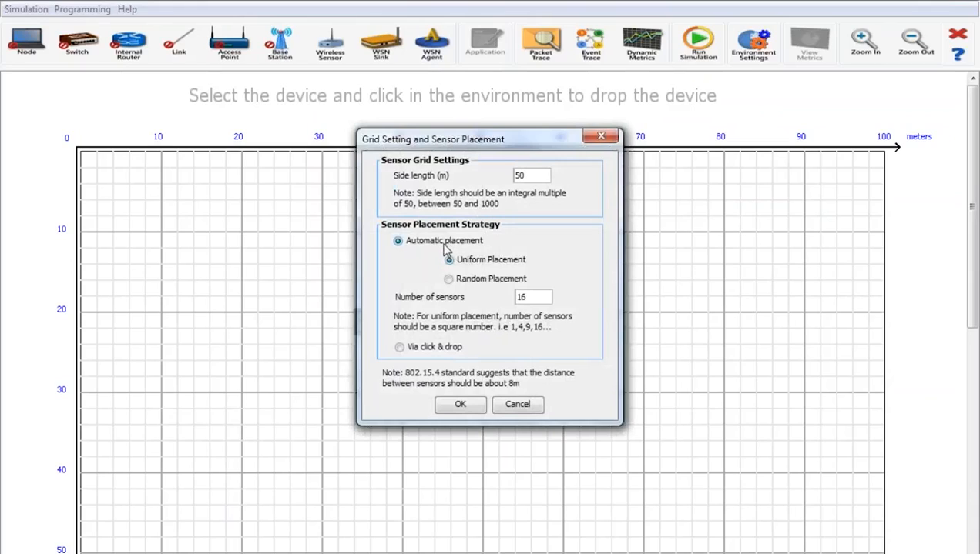
{"action": "left_click", "coordinate": [465, 282]}
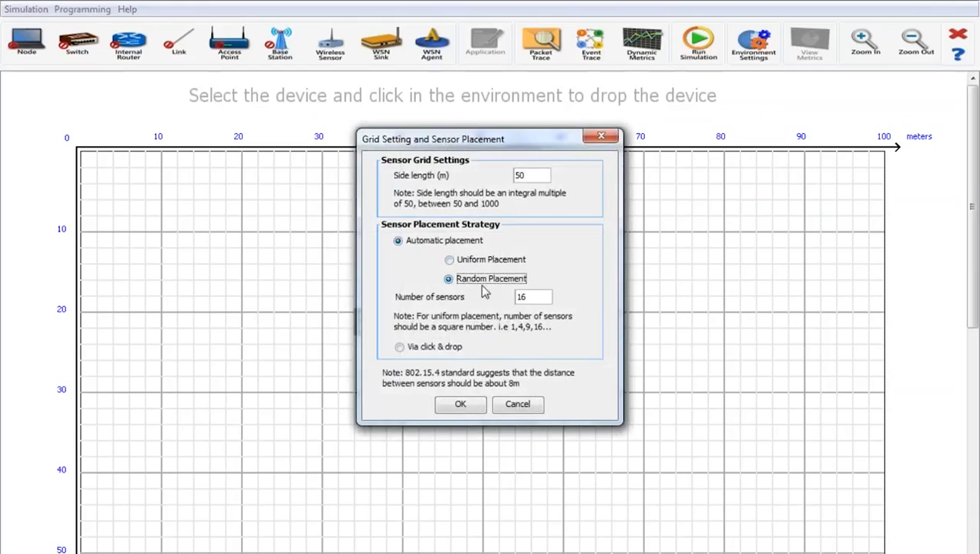
{"action": "left_click_drag", "start_coordinate": [527, 299], "coordinate": [478, 293]}
{"action": "left_click", "coordinate": [472, 412]}
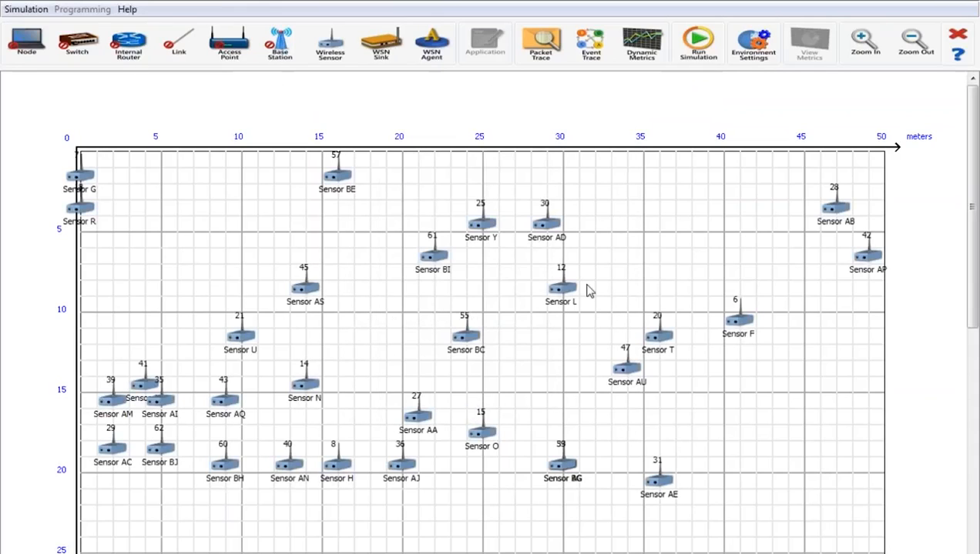
Step: Examine the power source and energy harvesting settings in the Interface1_Zigbee properties of Sensor AD
{"action": "mouse_move", "coordinate": [975, 218]}
{"action": "left_mouse_down"}
{"action": "mouse_move", "coordinate": [960, 428]}
{"action": "mouse_move", "coordinate": [964, 217]}
{"action": "left_mouse_up"}
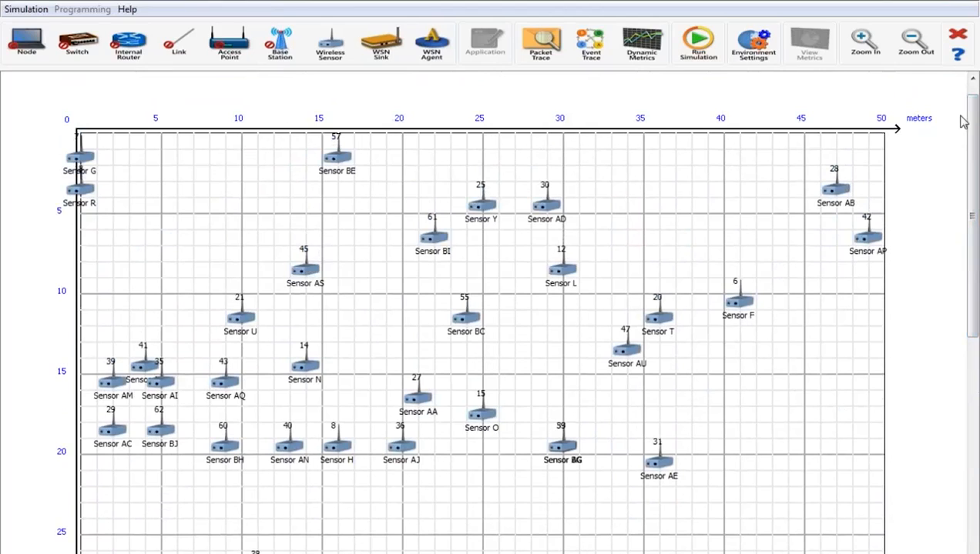
{"action": "right_click", "coordinate": [550, 209]}
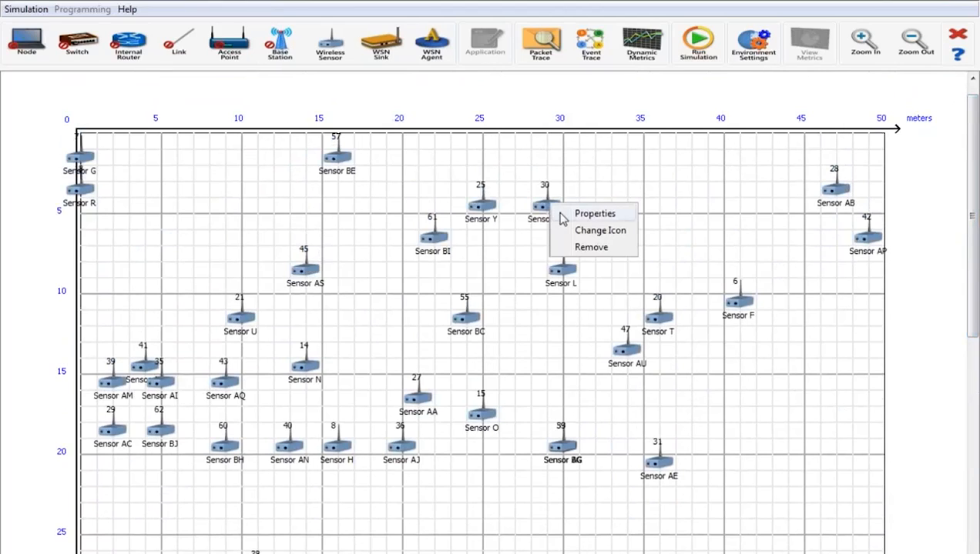
{"action": "left_click", "coordinate": [572, 212]}
{"action": "left_click", "coordinate": [271, 138]}
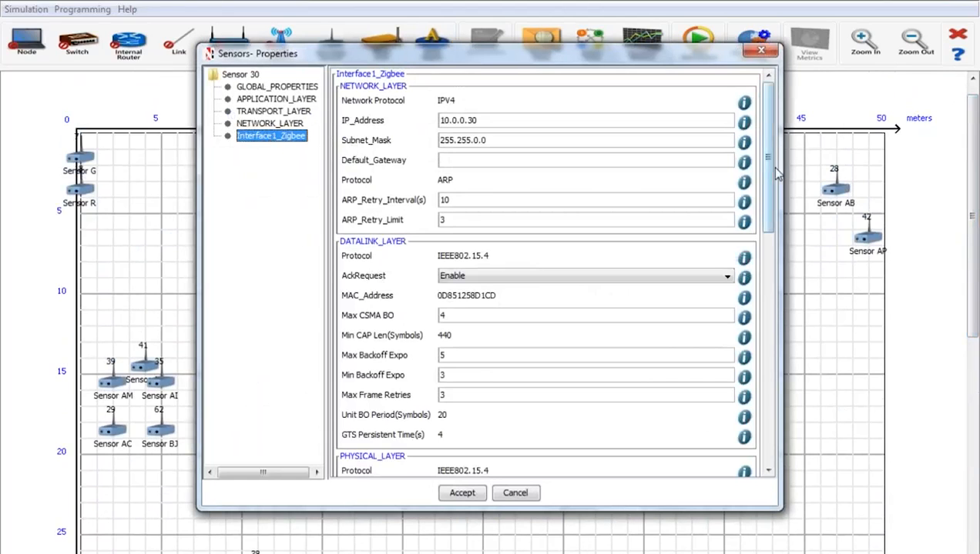
{"action": "left_click_drag", "start_coordinate": [770, 159], "coordinate": [742, 405]}
{"action": "left_click", "coordinate": [672, 222]}
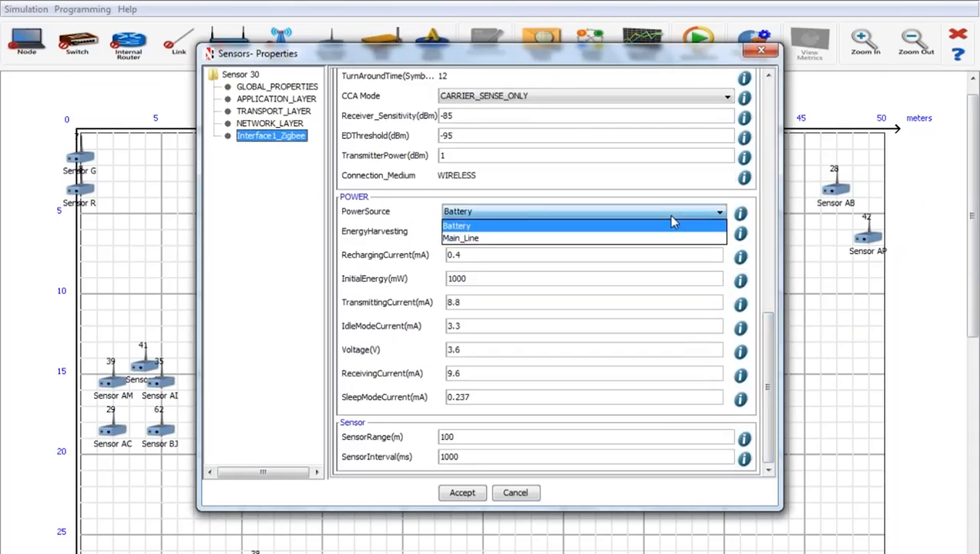
{"action": "left_click", "coordinate": [673, 224]}
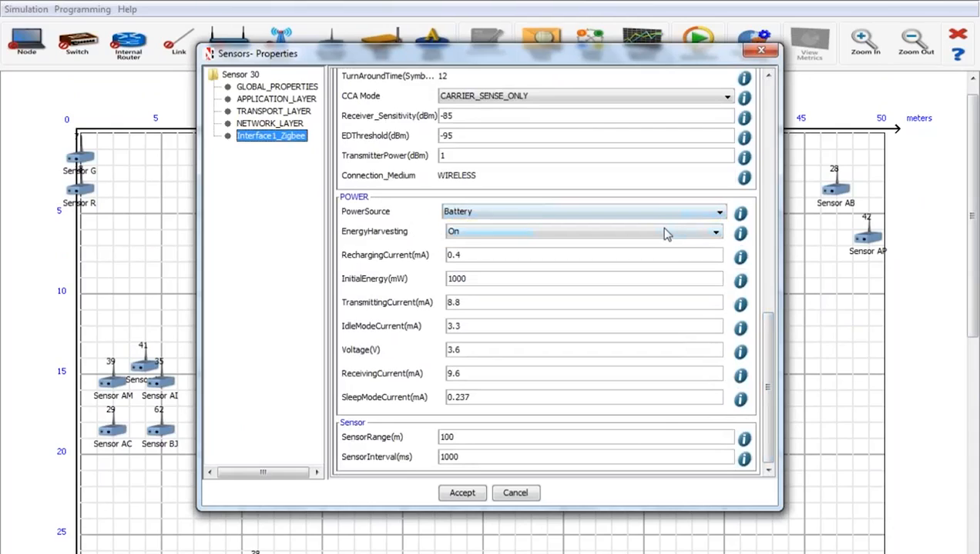
{"action": "left_click", "coordinate": [666, 232]}
{"action": "left_click", "coordinate": [666, 233]}
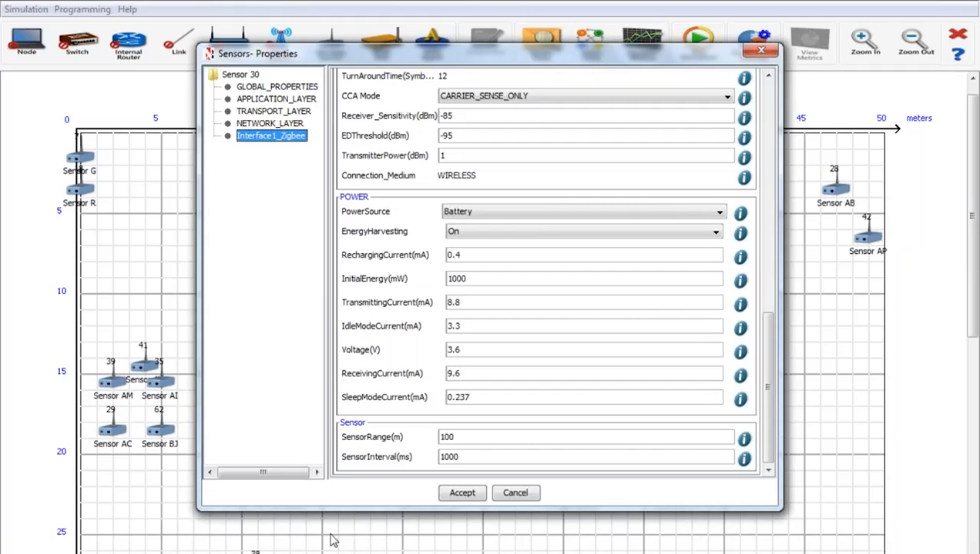
{"action": "mouse_move", "coordinate": [273, 548]}
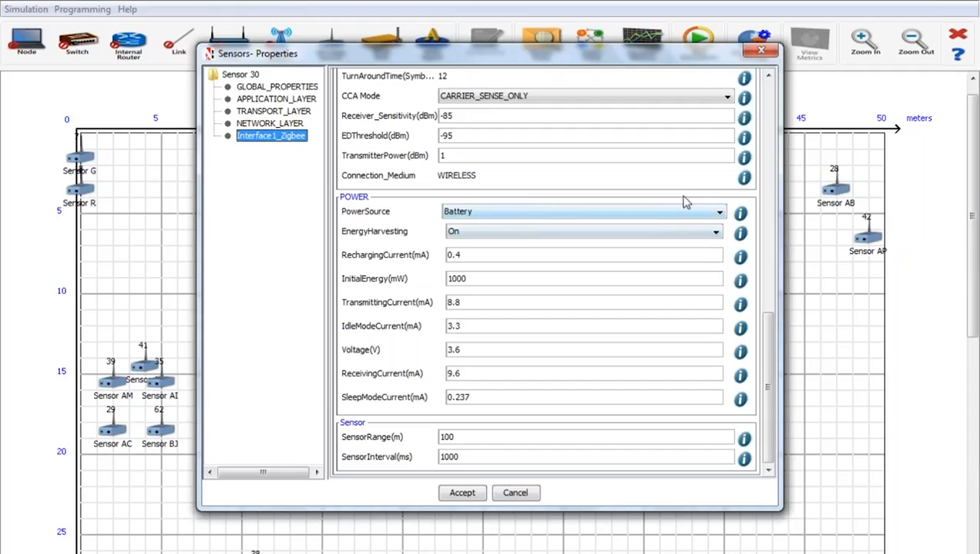
Step: Close the sensor's properties and exit the sensor network without saving the experiment
{"action": "left_click", "coordinate": [760, 51]}
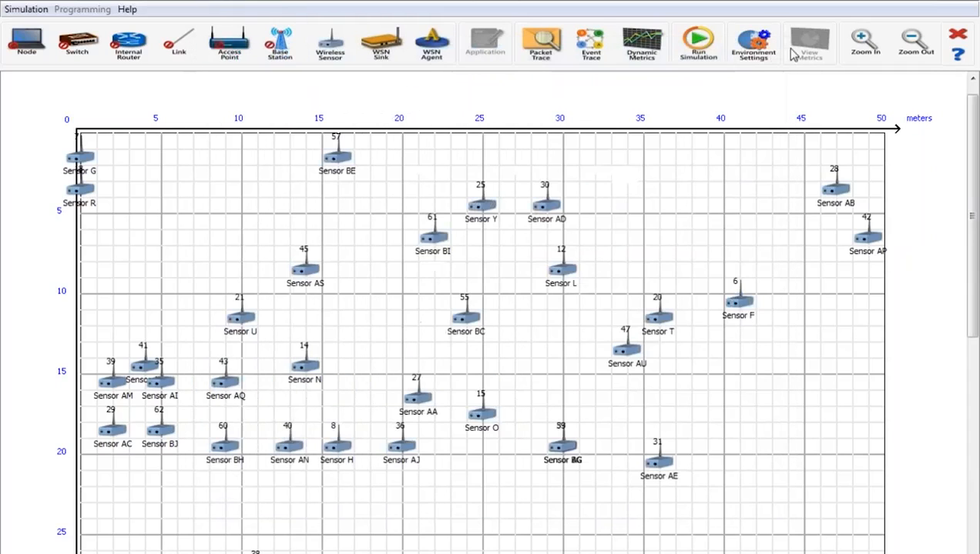
{"action": "left_click", "coordinate": [957, 36]}
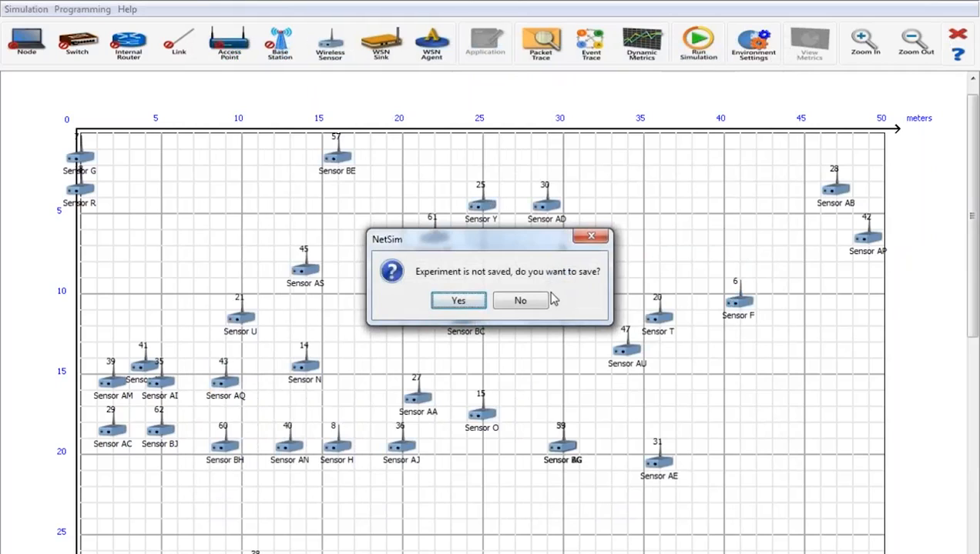
{"action": "left_click", "coordinate": [520, 301]}
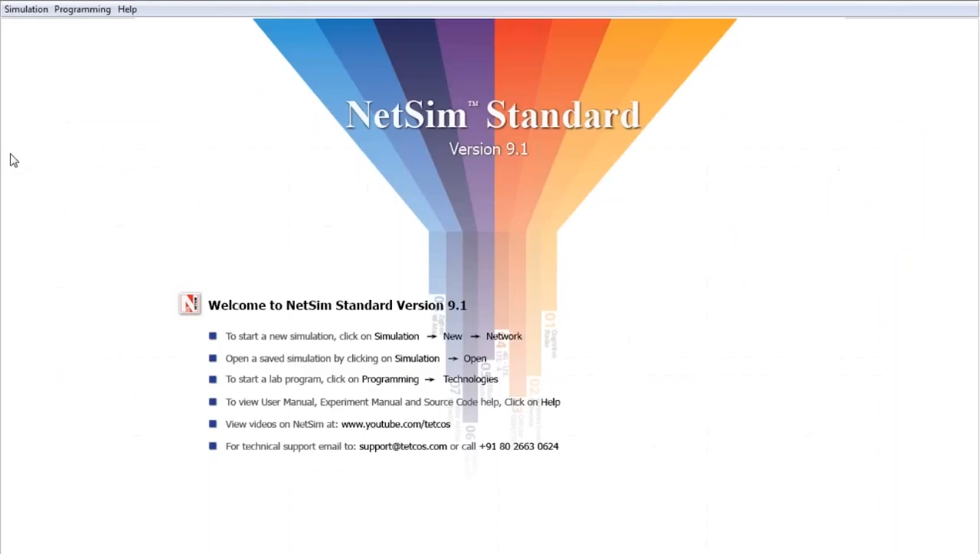
Step: Start opening a saved network and browse to the NetSim Standard folder in C:\Program Files (x86)
{"action": "left_click", "coordinate": [35, 11]}
{"action": "mouse_move", "coordinate": [39, 49]}
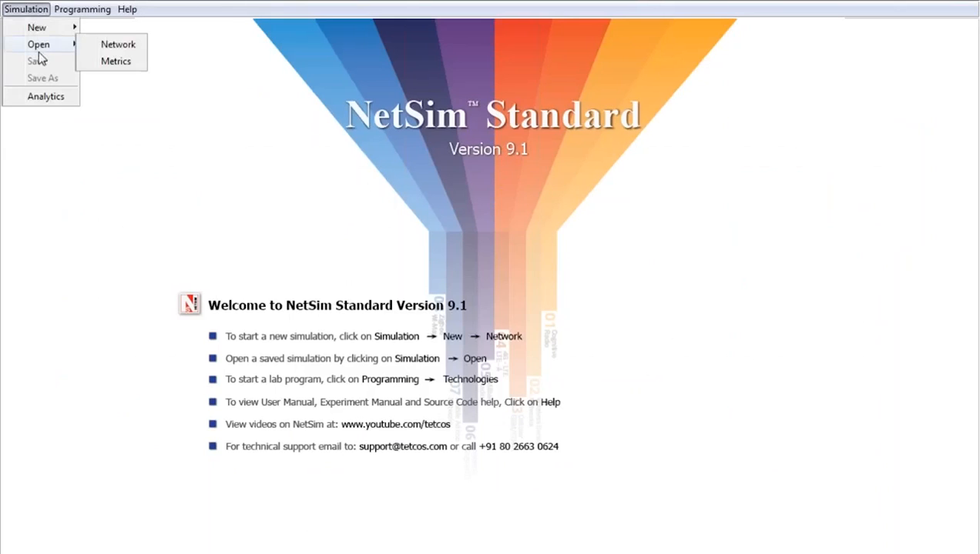
{"action": "left_click", "coordinate": [104, 47]}
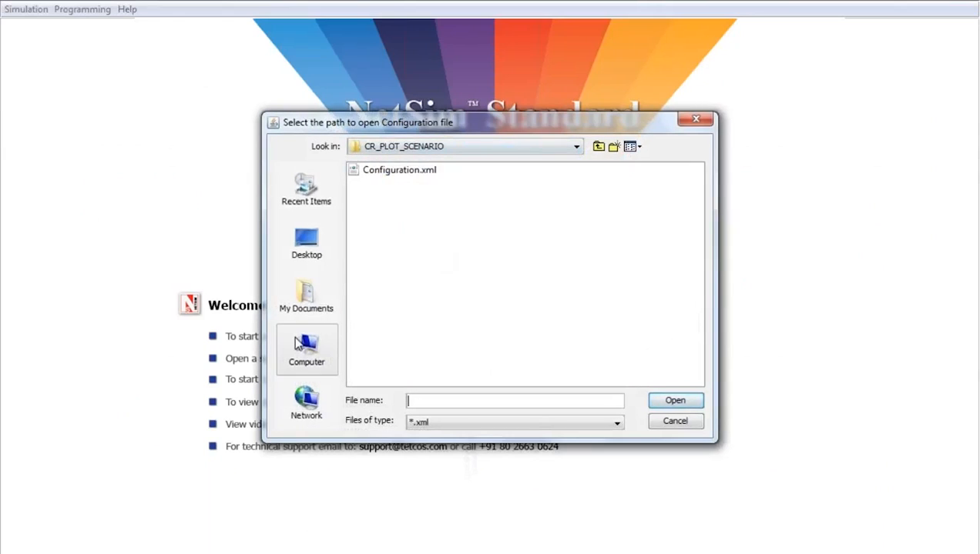
{"action": "left_click", "coordinate": [298, 344]}
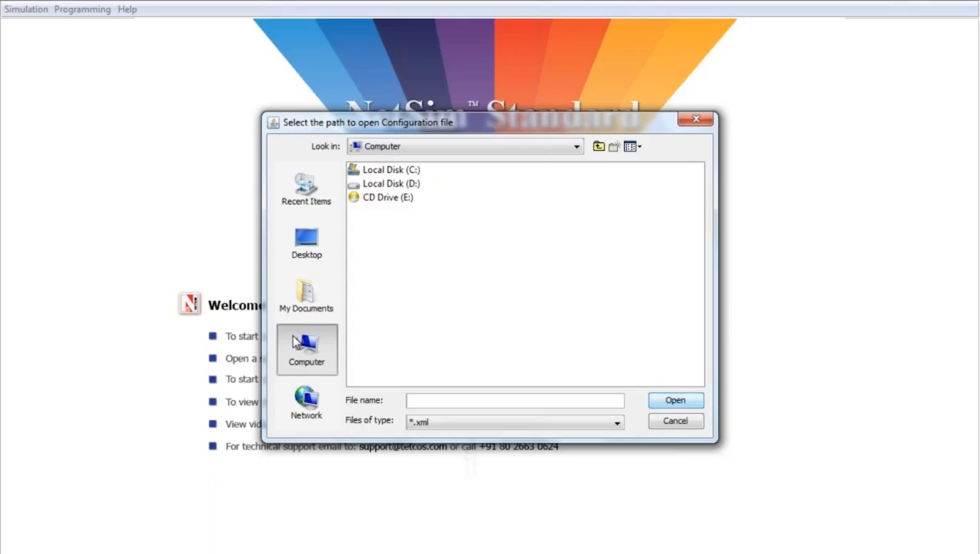
{"action": "left_click", "coordinate": [407, 174]}
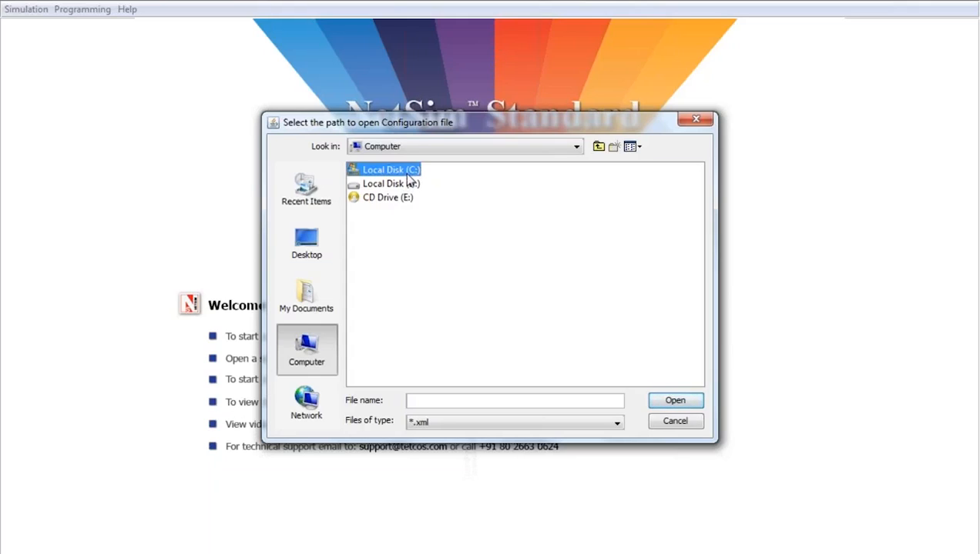
{"action": "double_click", "coordinate": [406, 171]}
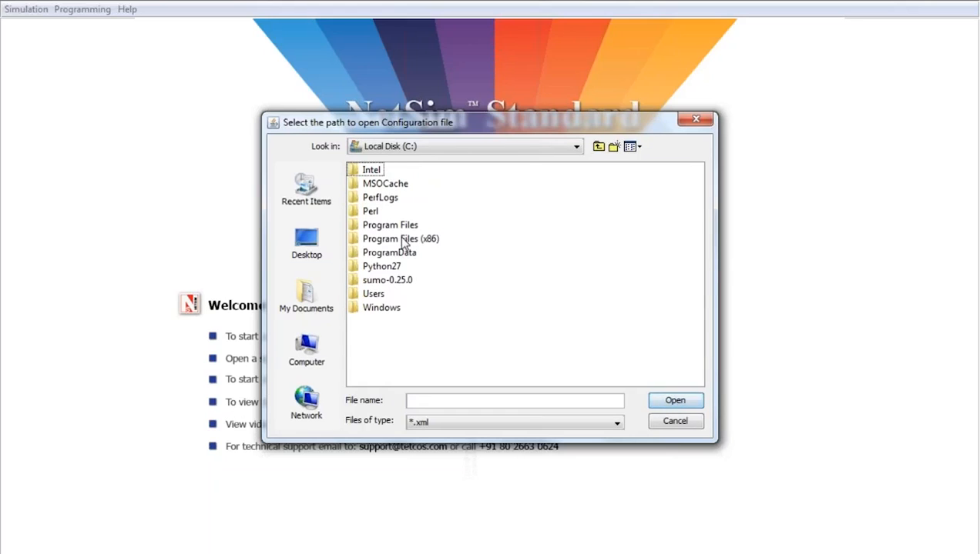
{"action": "double_click", "coordinate": [401, 240]}
{"action": "key", "text": "n"}
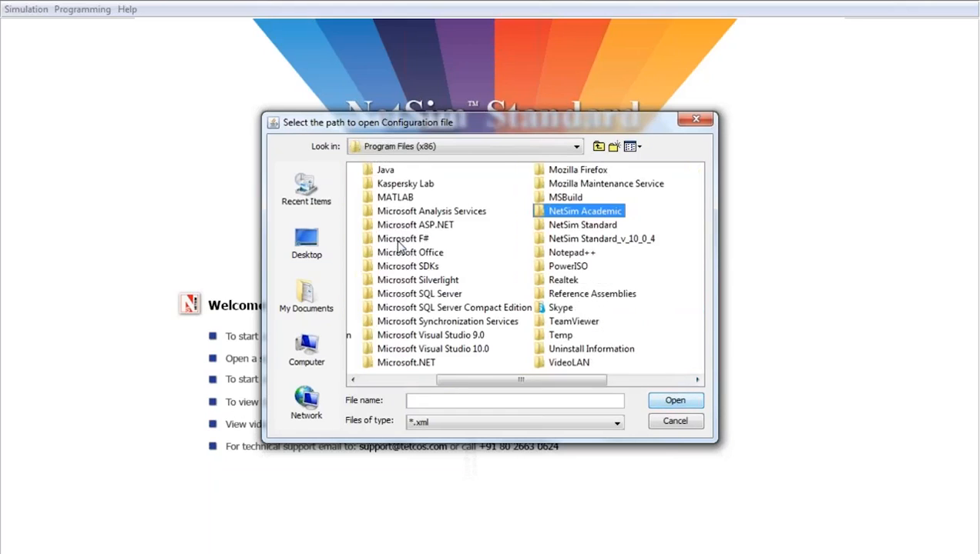
{"action": "double_click", "coordinate": [561, 223]}
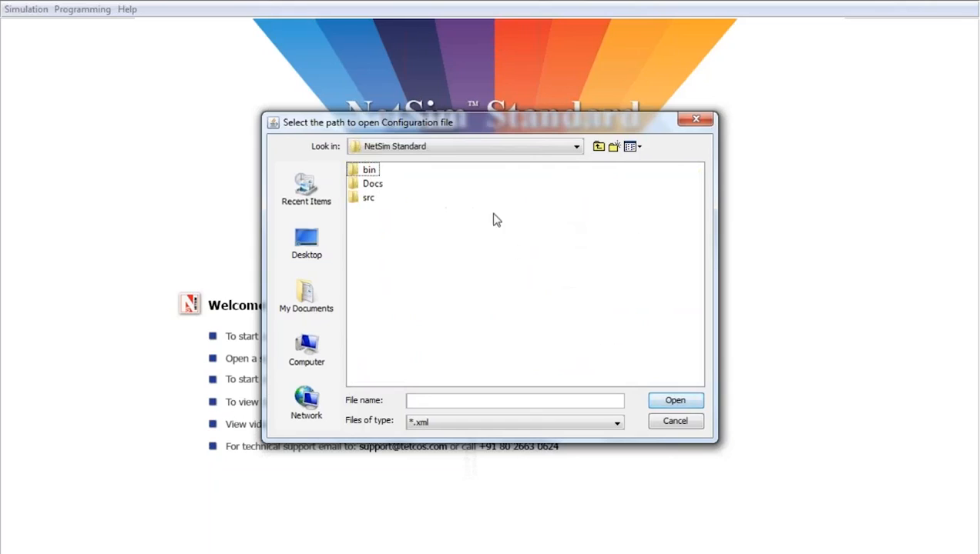
Step: Open Configuration.xml from the Docs\Sample_Configuration\VANET\Ex 2 folder
{"action": "double_click", "coordinate": [370, 185]}
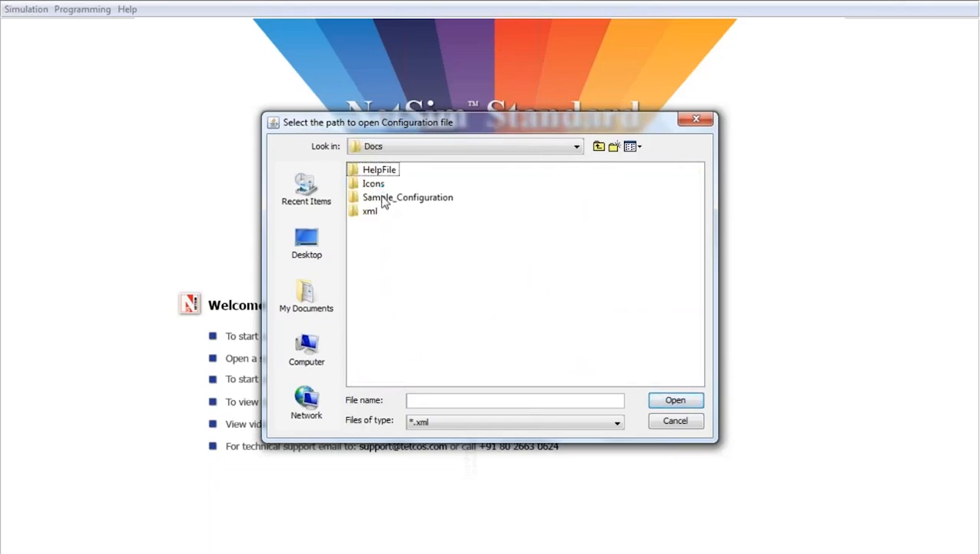
{"action": "double_click", "coordinate": [380, 202]}
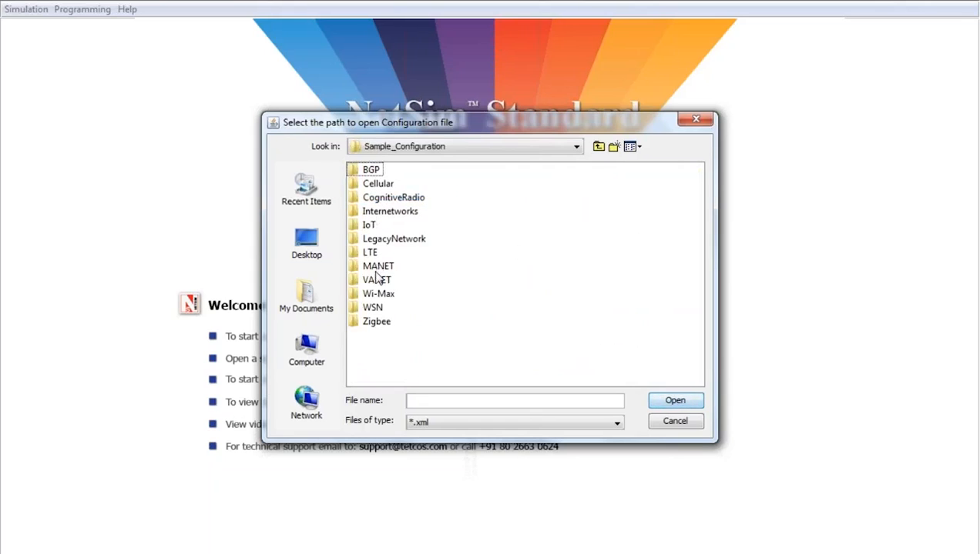
{"action": "double_click", "coordinate": [377, 279]}
{"action": "double_click", "coordinate": [374, 184]}
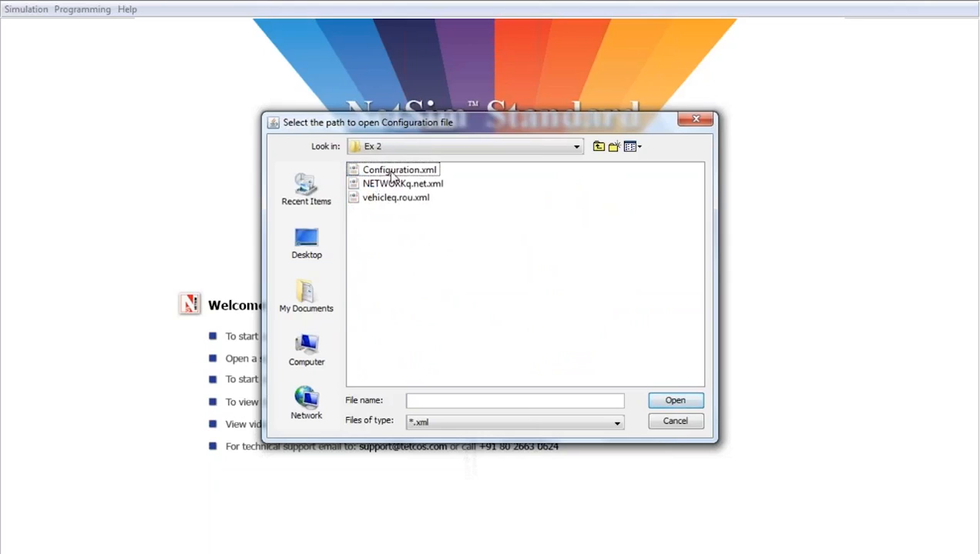
{"action": "double_click", "coordinate": [390, 175]}
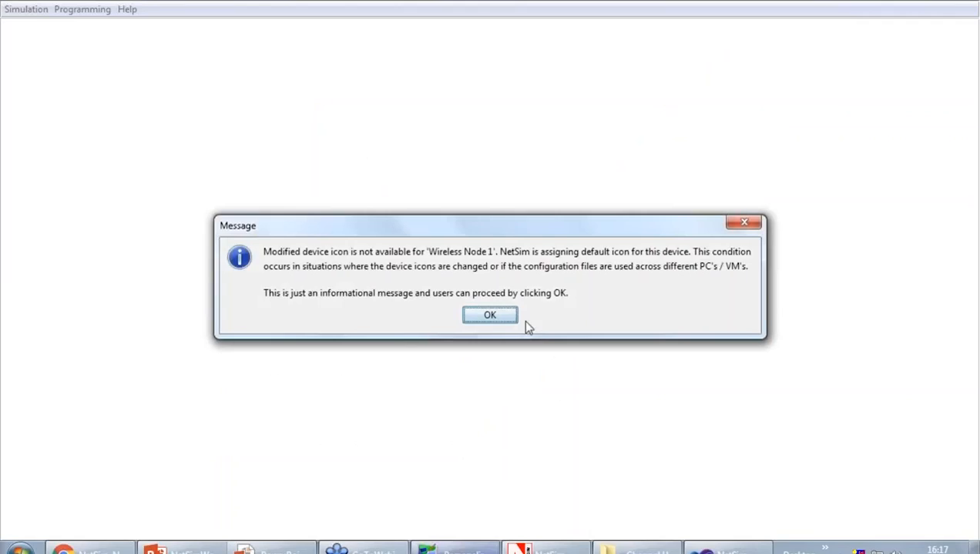
Step: Acknowledge the device icon message and run the VANET simulation with the Play & record animation option
{"action": "left_click", "coordinate": [522, 316]}
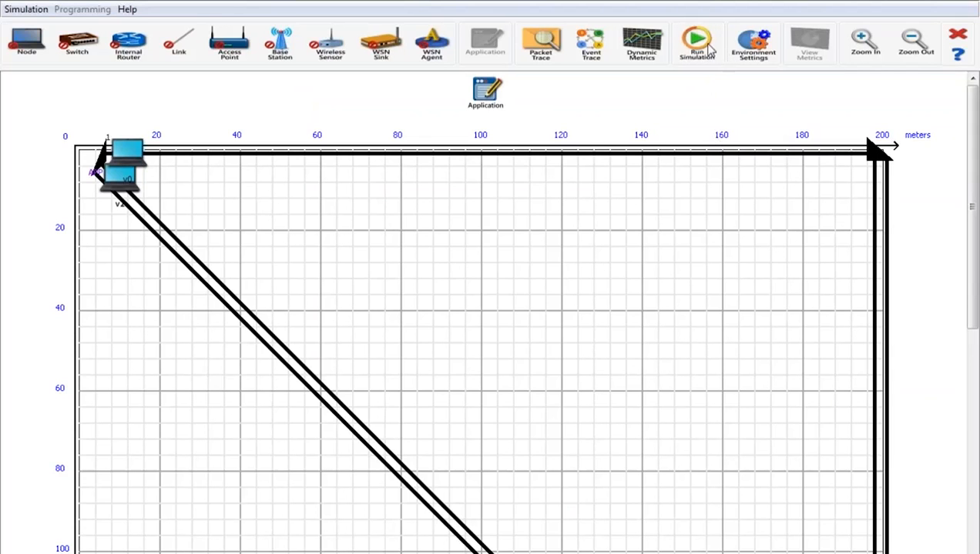
{"action": "left_click", "coordinate": [707, 48]}
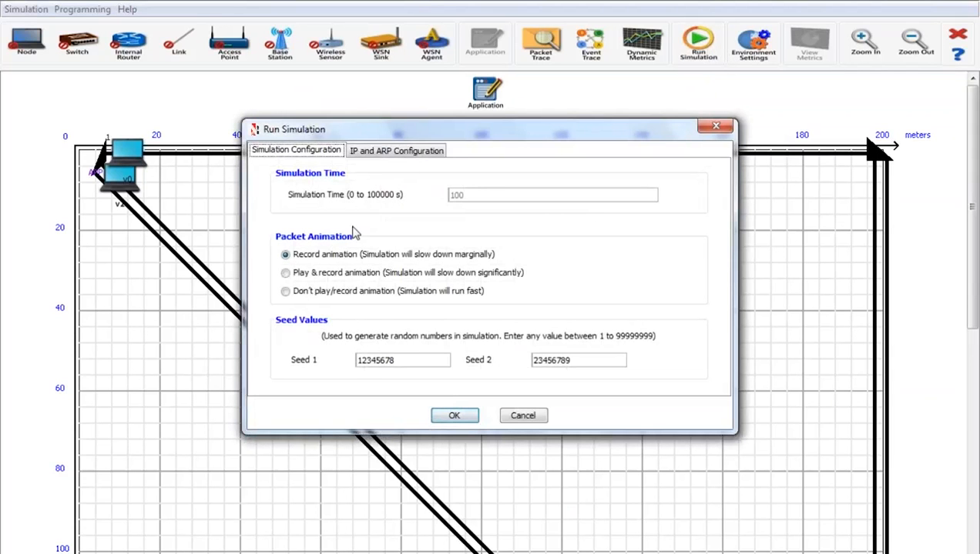
{"action": "left_click", "coordinate": [333, 274]}
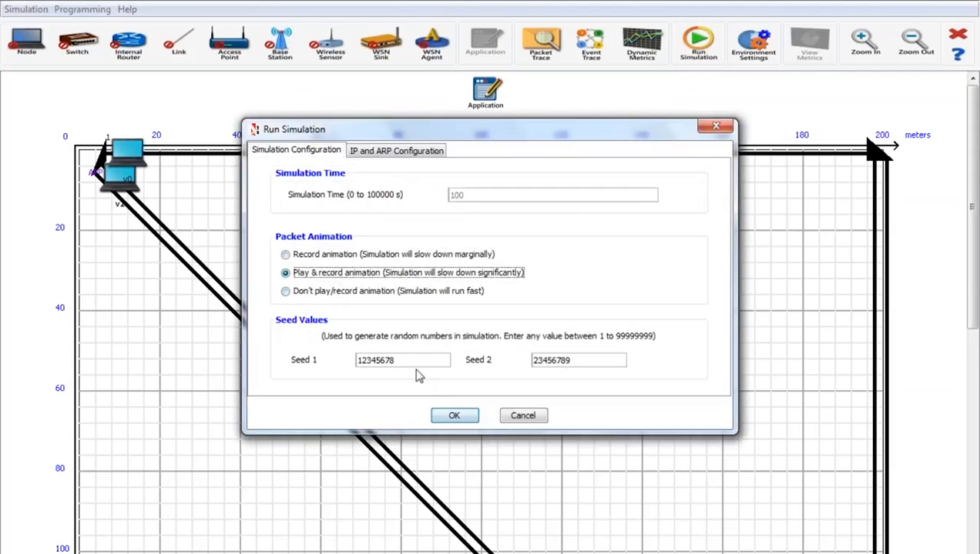
{"action": "left_click", "coordinate": [464, 416]}
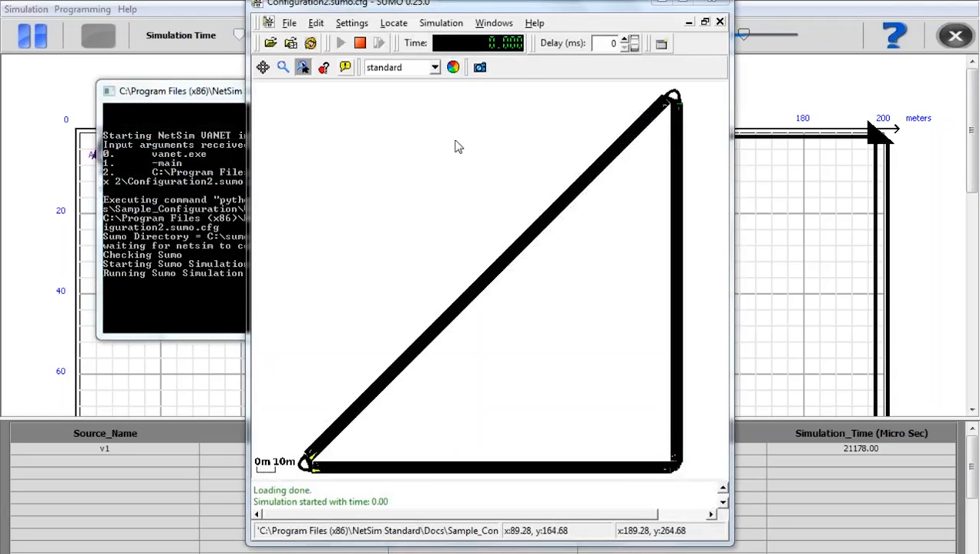
Step: In SUMO's view settings, show vehicles as 'simple shapes' and set their minimum size to 5
{"action": "left_click", "coordinate": [453, 67]}
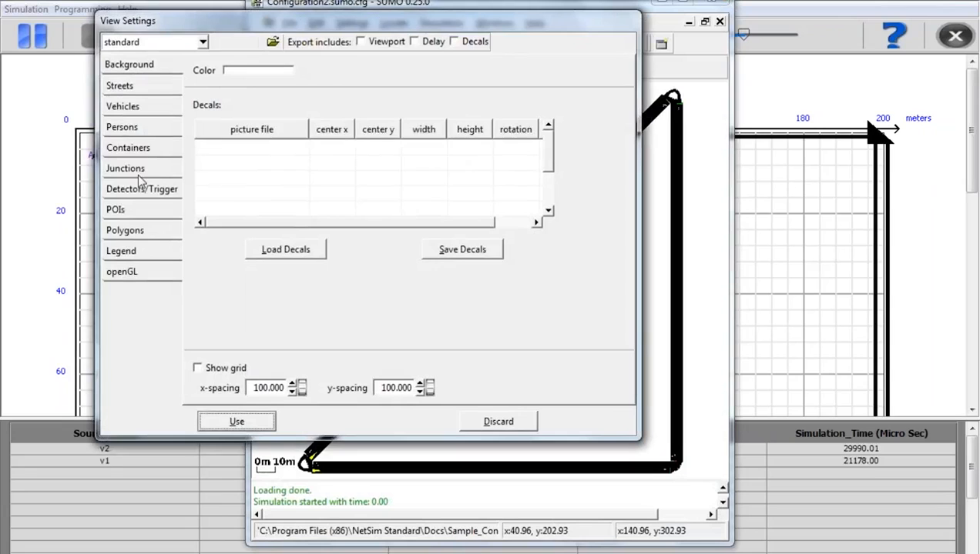
{"action": "left_click", "coordinate": [138, 108]}
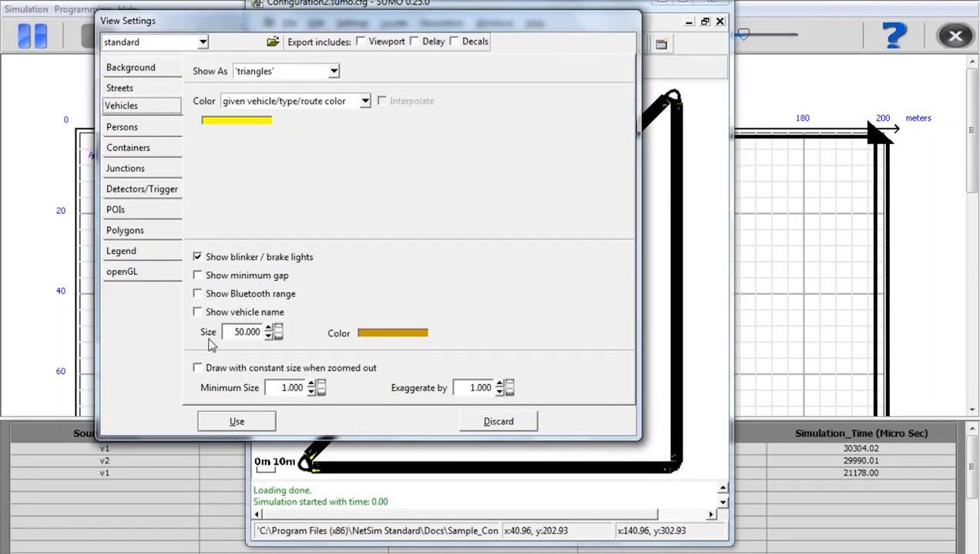
{"action": "left_click", "coordinate": [333, 70]}
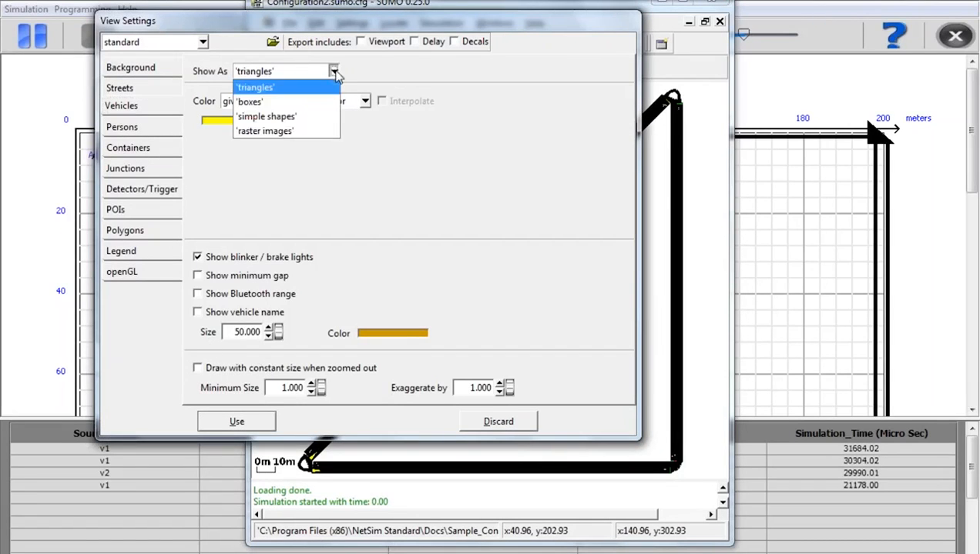
{"action": "left_click", "coordinate": [300, 116]}
{"action": "left_click", "coordinate": [312, 384]}
{"action": "left_click", "coordinate": [312, 383]}
{"action": "left_click", "coordinate": [312, 384]}
{"action": "left_click", "coordinate": [312, 384]}
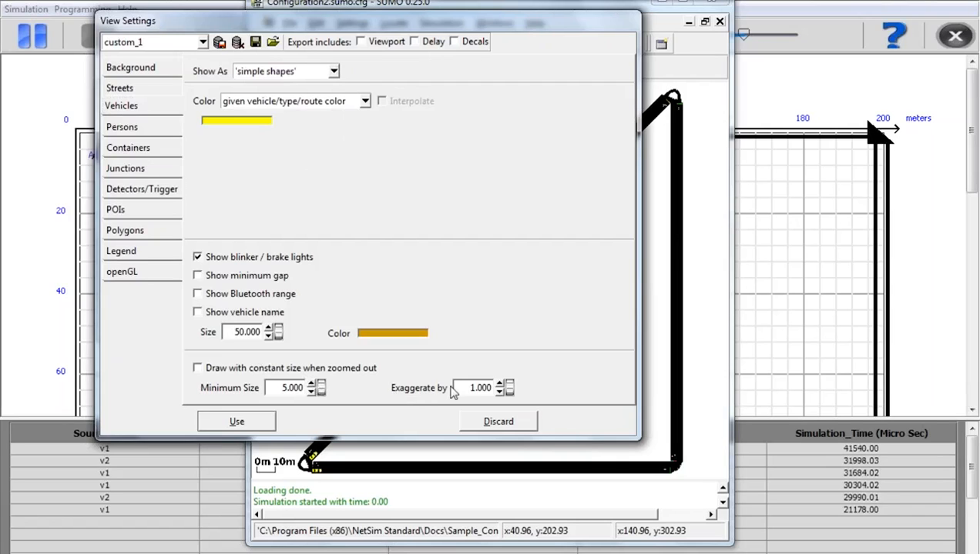
Step: Increase the vehicles' exaggeration factor and apply the SUMO view settings
{"action": "left_click", "coordinate": [499, 384]}
{"action": "left_click", "coordinate": [500, 383]}
{"action": "left_click", "coordinate": [499, 384]}
{"action": "left_click", "coordinate": [231, 422]}
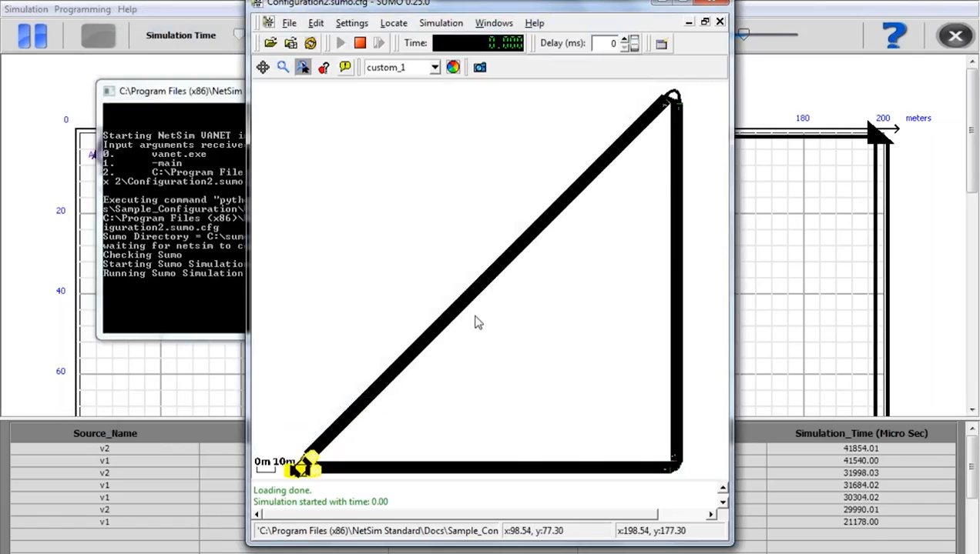
Step: Minimize the Vanet.exe console and close the SUMO window
{"action": "left_click", "coordinate": [219, 93]}
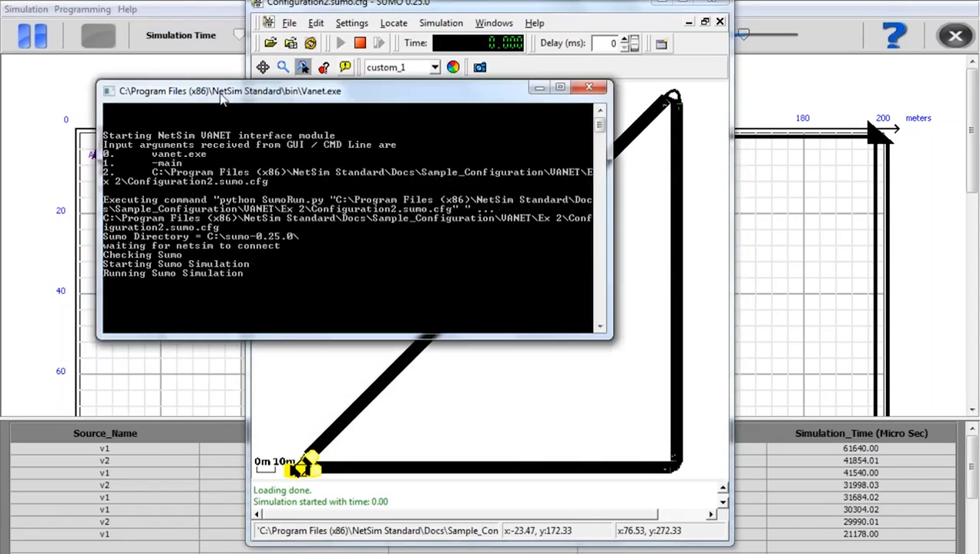
{"action": "left_click", "coordinate": [539, 87]}
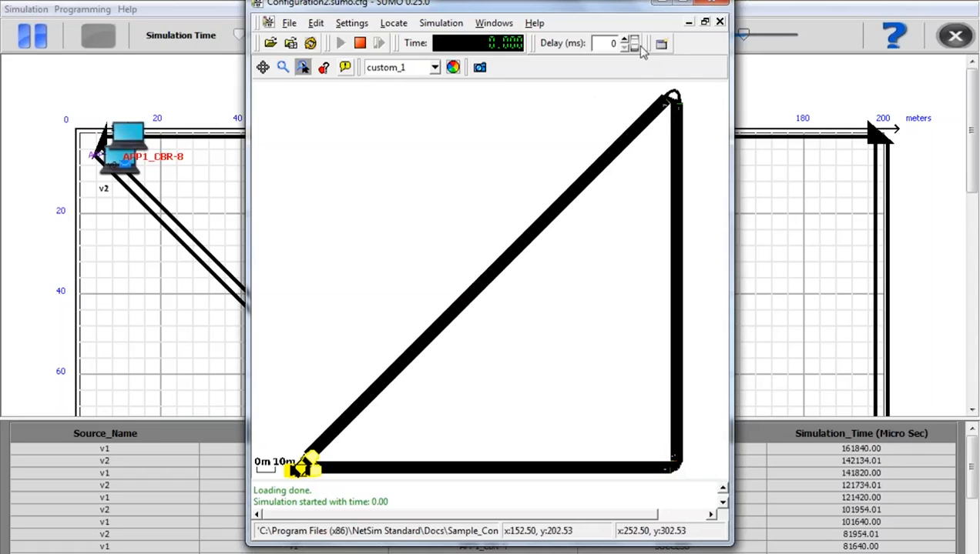
{"action": "left_click", "coordinate": [710, 3]}
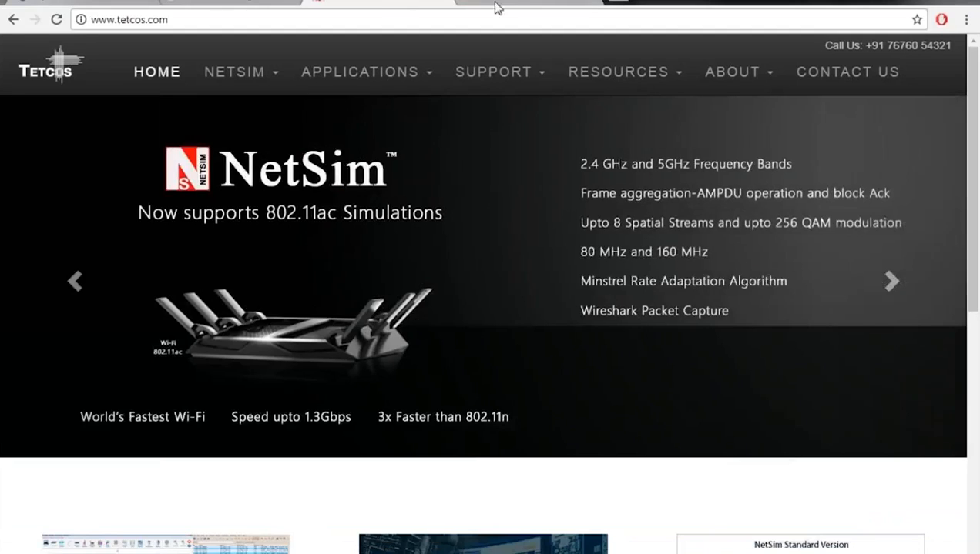
Step: Open the File Exchange page on the Tetcos website and look through the projects listed per NetSim version
{"action": "left_click", "coordinate": [524, 79]}
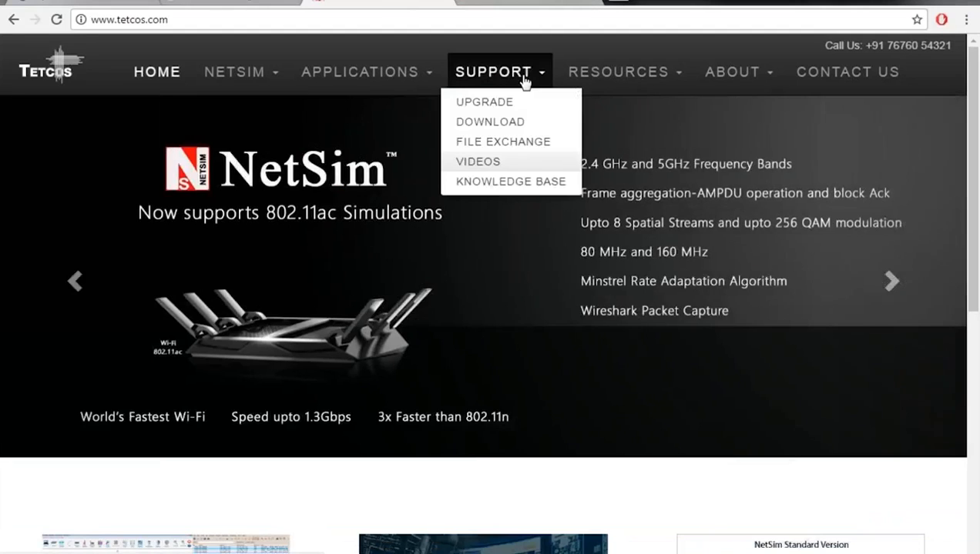
{"action": "left_click", "coordinate": [503, 148]}
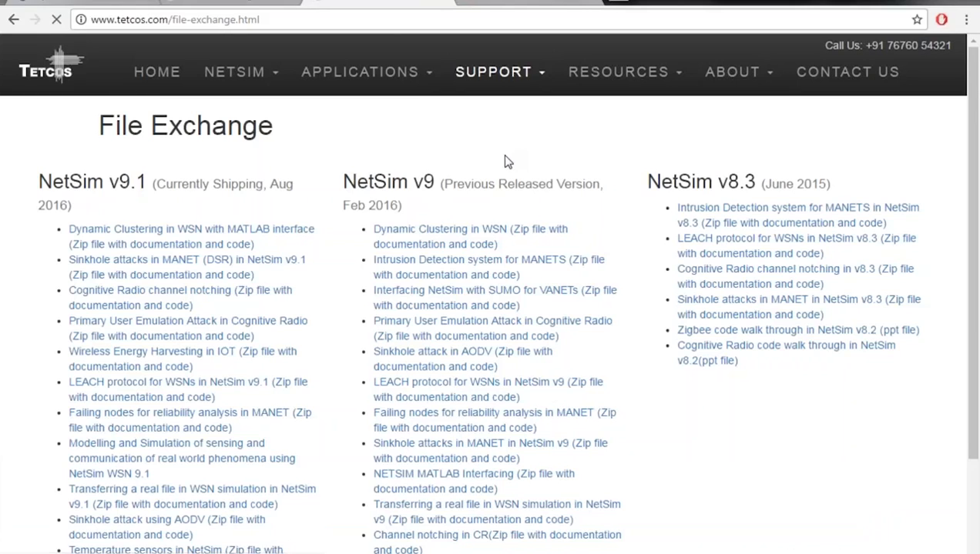
{"action": "scroll", "coordinate": [344, 270], "scroll_direction": "down", "scroll_amount": 1}
{"action": "scroll", "coordinate": [344, 271], "scroll_direction": "down", "scroll_amount": 1}
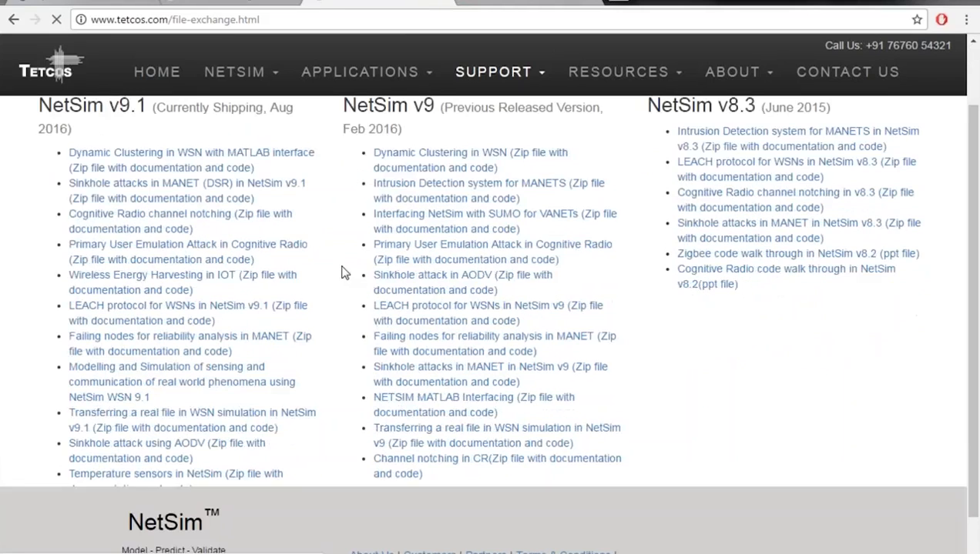
{"action": "scroll", "coordinate": [344, 273], "scroll_direction": "up", "scroll_amount": 1}
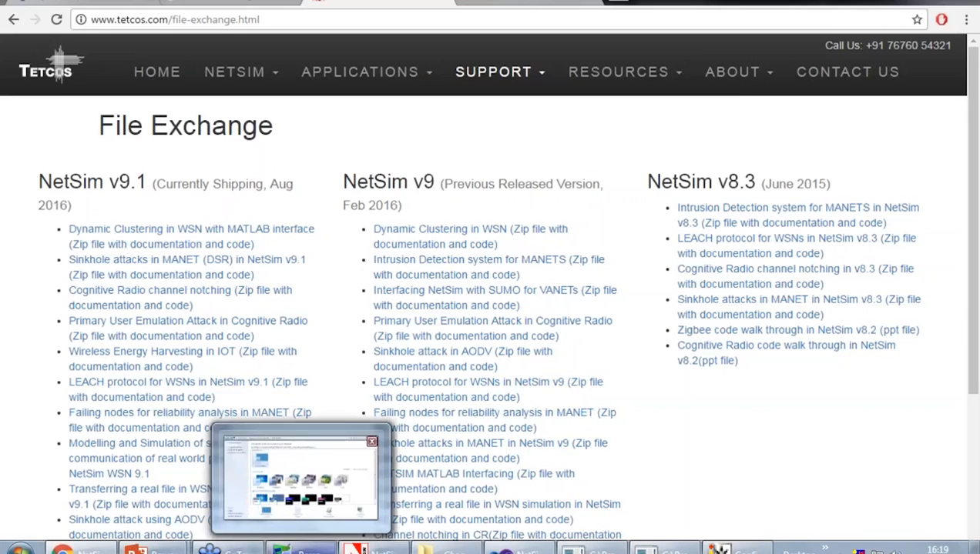
Step: Switch to the Q & A Session slide in PowerPoint and return to the File Exchange page
{"action": "mouse_move", "coordinate": [147, 549]}
{"action": "left_click", "coordinate": [250, 501]}
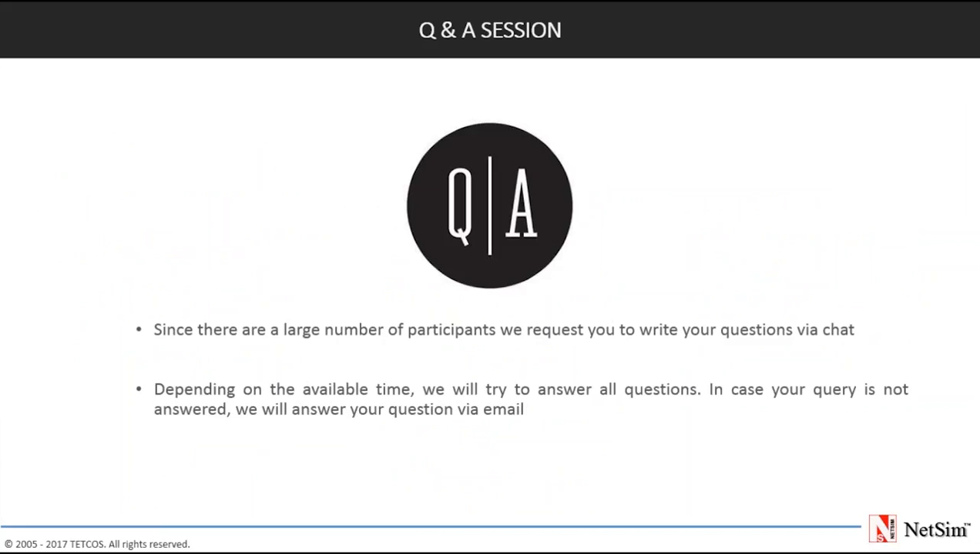
{"action": "key", "text": "alt+Tab"}
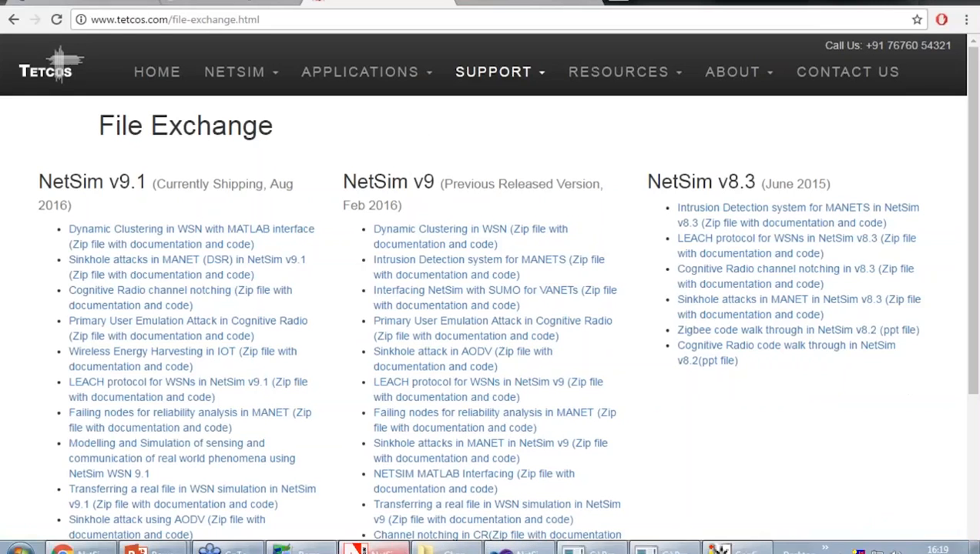
Step: Switch to NetSim and try to exit the running VANET simulation
{"action": "mouse_move", "coordinate": [374, 550]}
{"action": "left_click", "coordinate": [431, 493]}
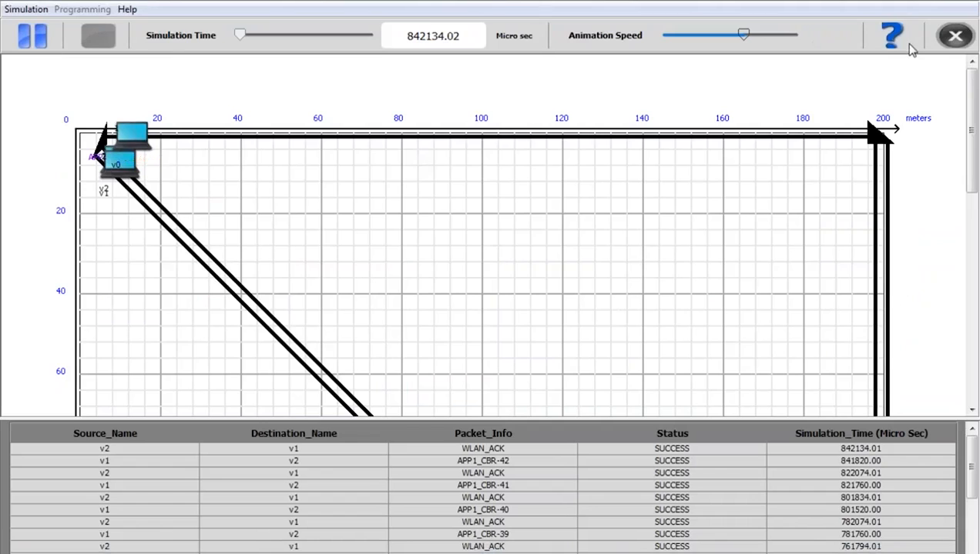
{"action": "left_click", "coordinate": [955, 35]}
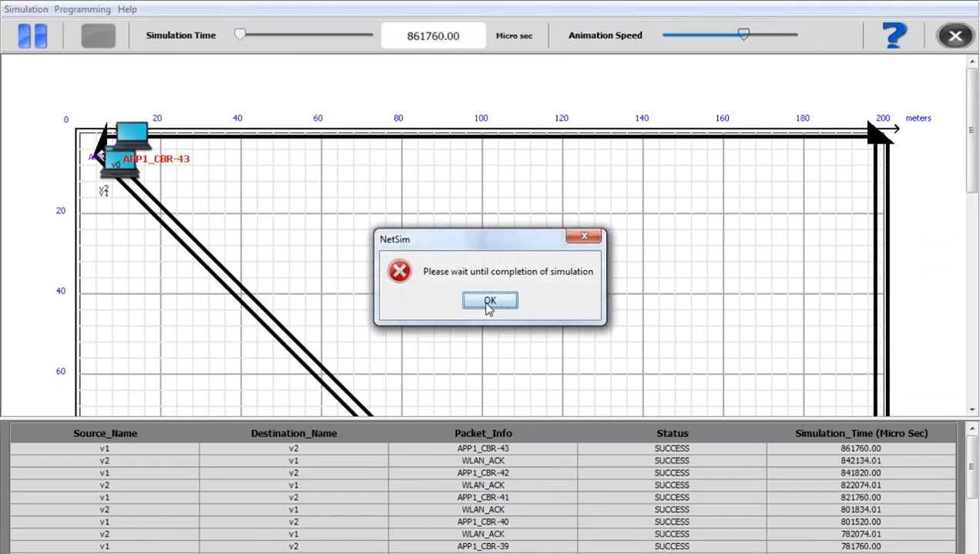
{"action": "left_click", "coordinate": [489, 304]}
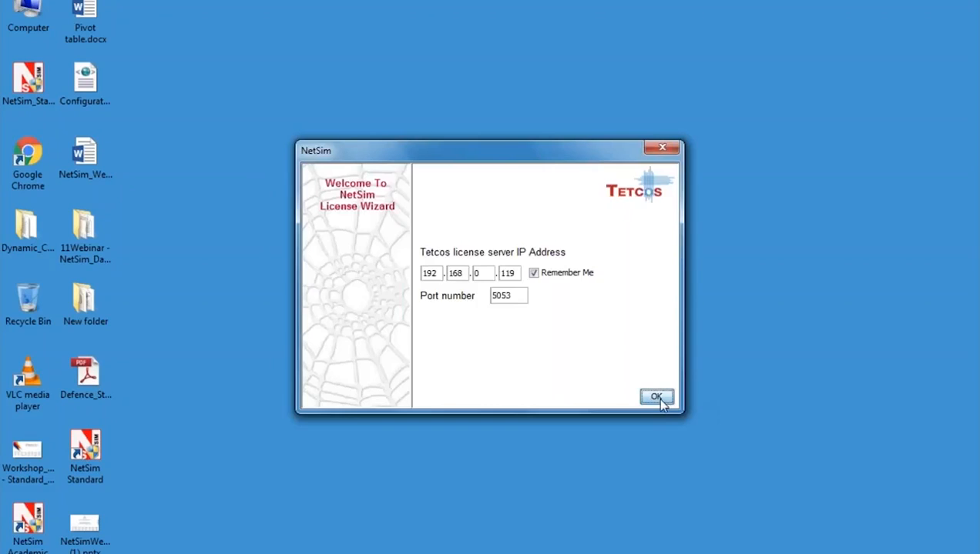
Step: Accept NetSim's license server settings and open Configuration.xml from the PIVOT_CHART_SCENARIO folder in the Desktop's 11Webinar - NetSim_Data_Analytics&Visualization folder
{"action": "left_click", "coordinate": [657, 398]}
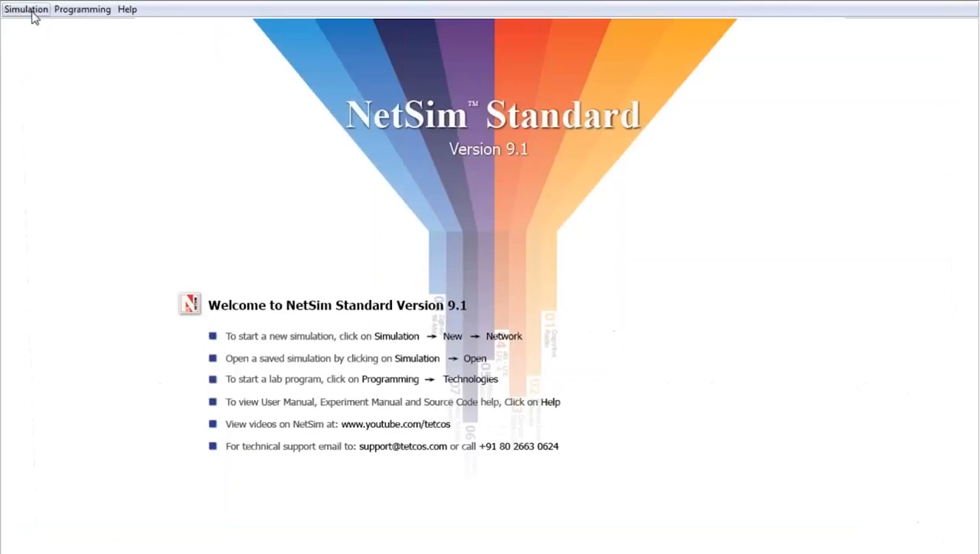
{"action": "left_click", "coordinate": [26, 9]}
{"action": "mouse_move", "coordinate": [43, 48]}
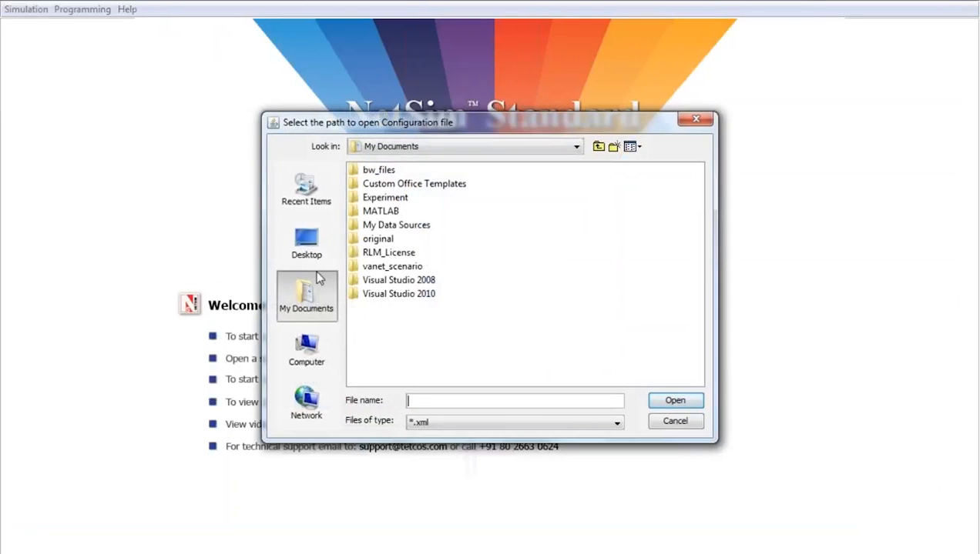
{"action": "left_click", "coordinate": [308, 244]}
{"action": "double_click", "coordinate": [377, 239]}
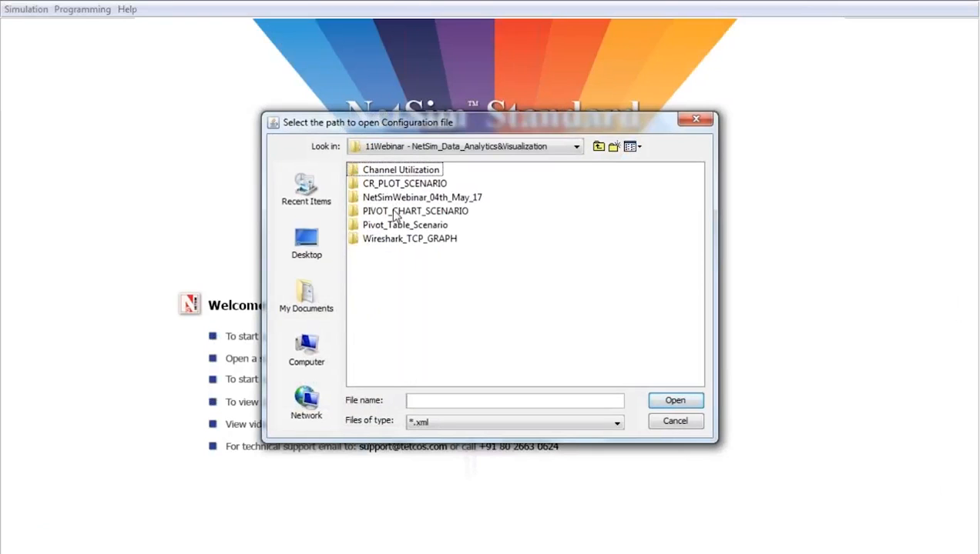
{"action": "double_click", "coordinate": [394, 212]}
{"action": "left_click", "coordinate": [396, 173]}
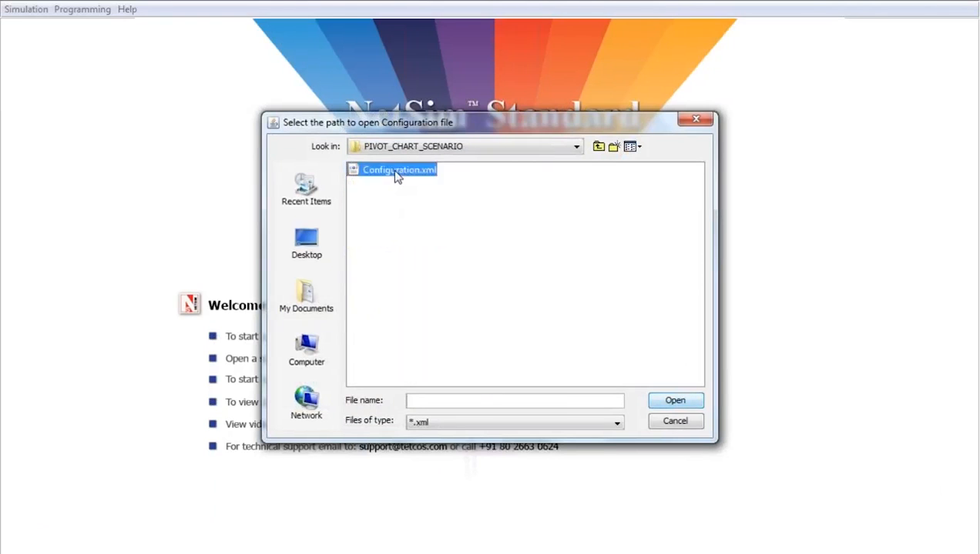
{"action": "double_click", "coordinate": [396, 174]}
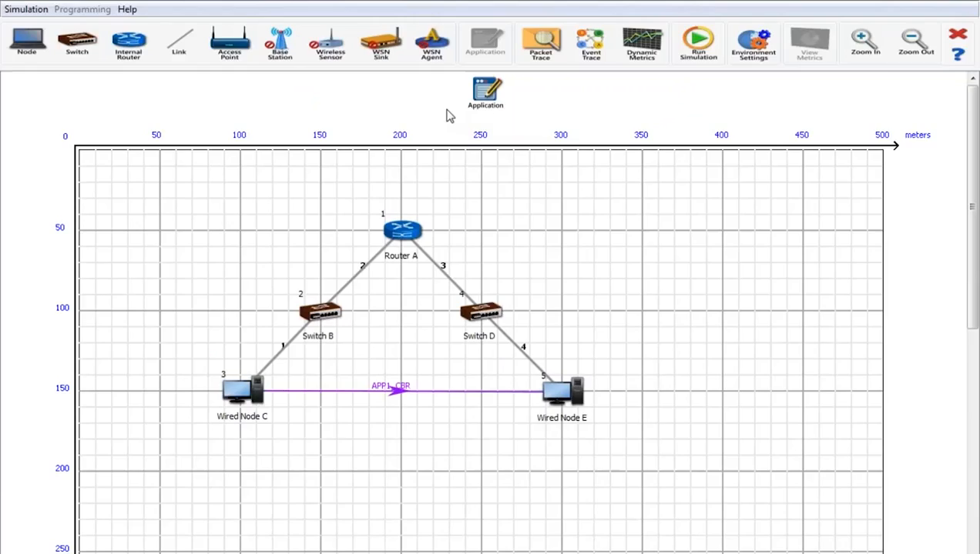
Step: Open the application's properties, look through the available application types, and set Application_Type to VIDEO
{"action": "right_click", "coordinate": [484, 91]}
{"action": "left_click", "coordinate": [528, 97]}
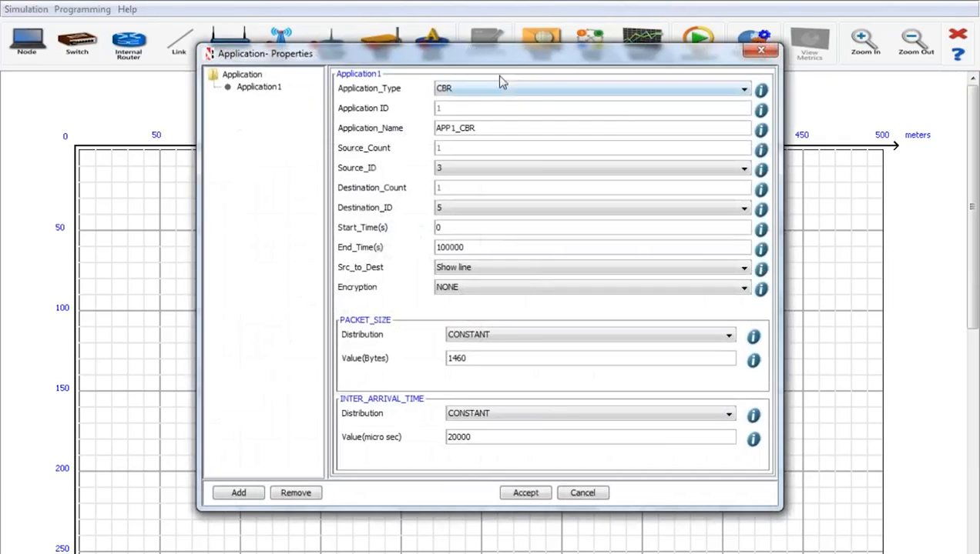
{"action": "left_click", "coordinate": [498, 87]}
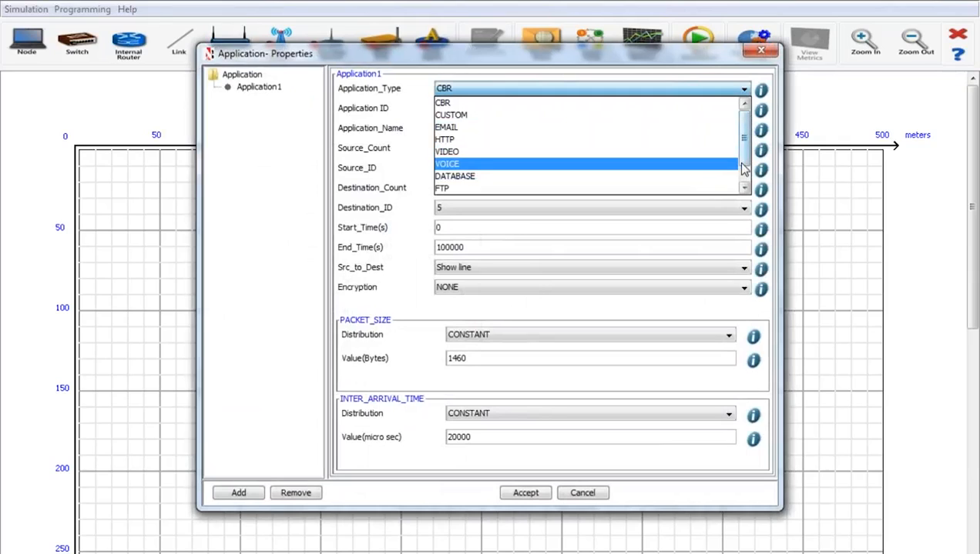
{"action": "left_click_drag", "start_coordinate": [743, 162], "coordinate": [743, 189]}
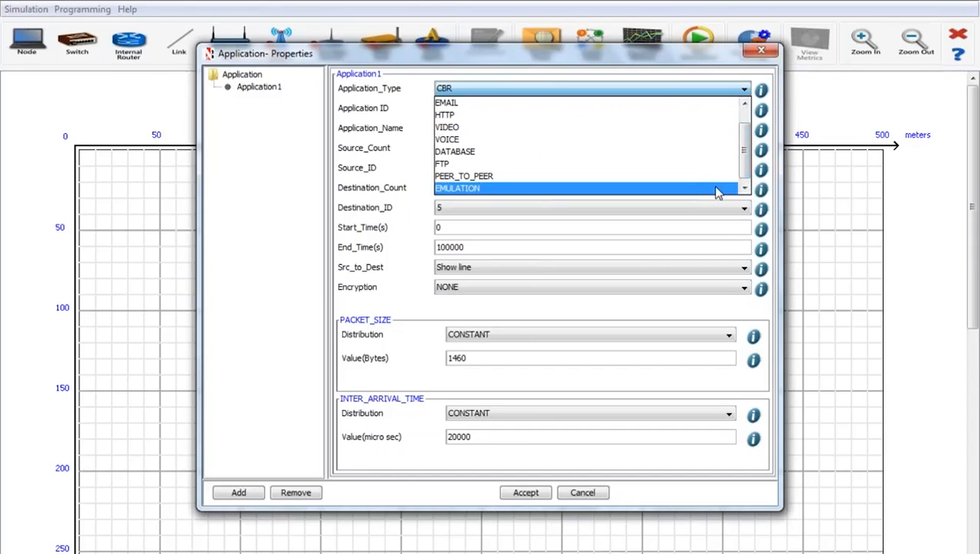
{"action": "left_click_drag", "start_coordinate": [744, 187], "coordinate": [747, 158]}
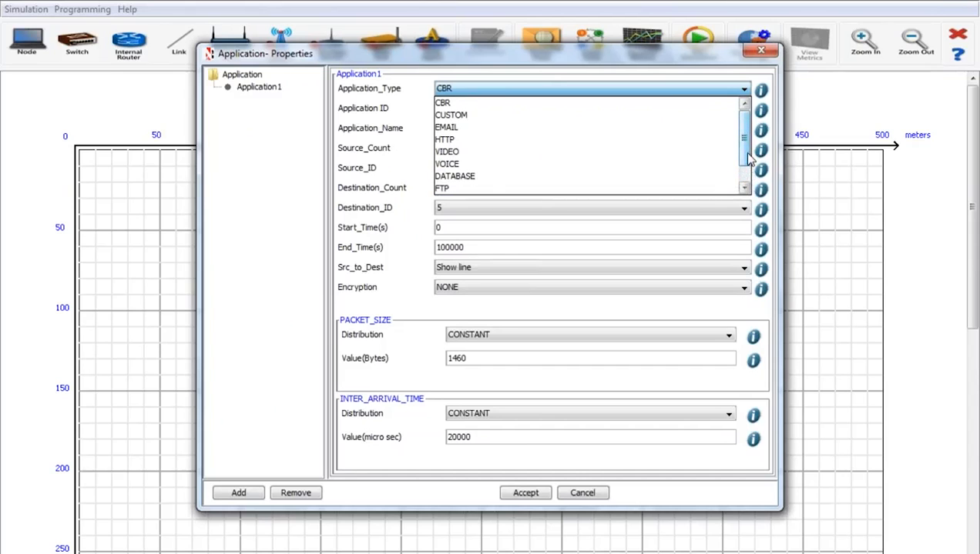
{"action": "left_click", "coordinate": [687, 154]}
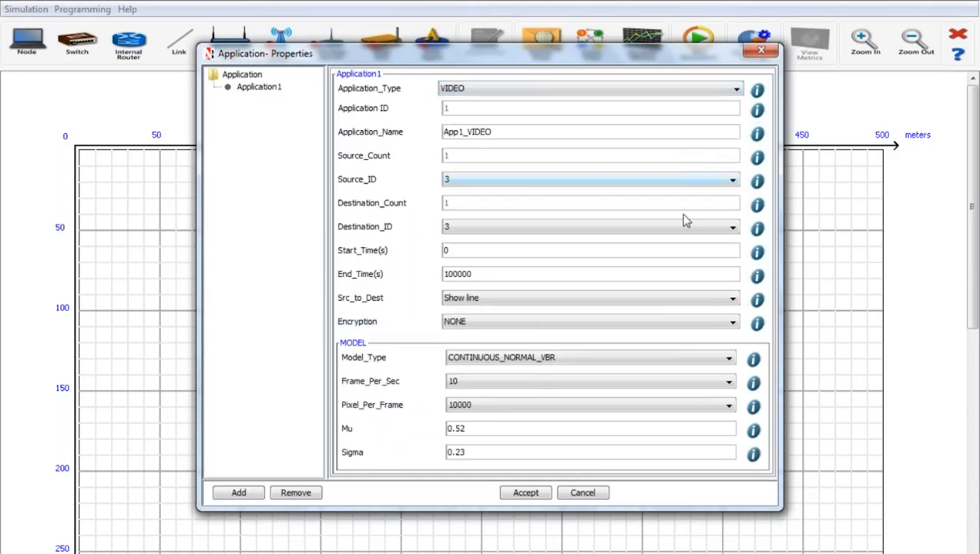
Step: Check the Model_Type options for the video application and close the application properties
{"action": "left_click", "coordinate": [642, 361]}
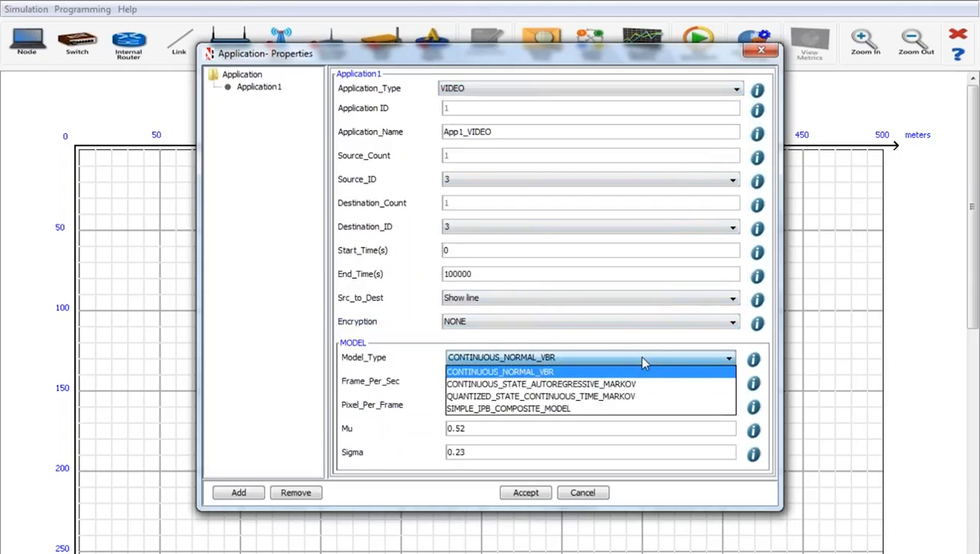
{"action": "left_click", "coordinate": [641, 359]}
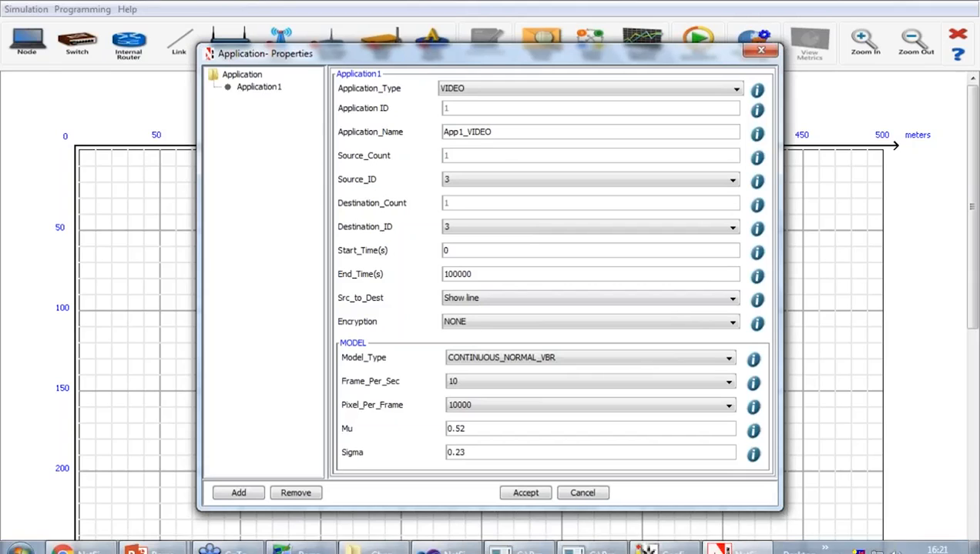
{"action": "mouse_move", "coordinate": [137, 549]}
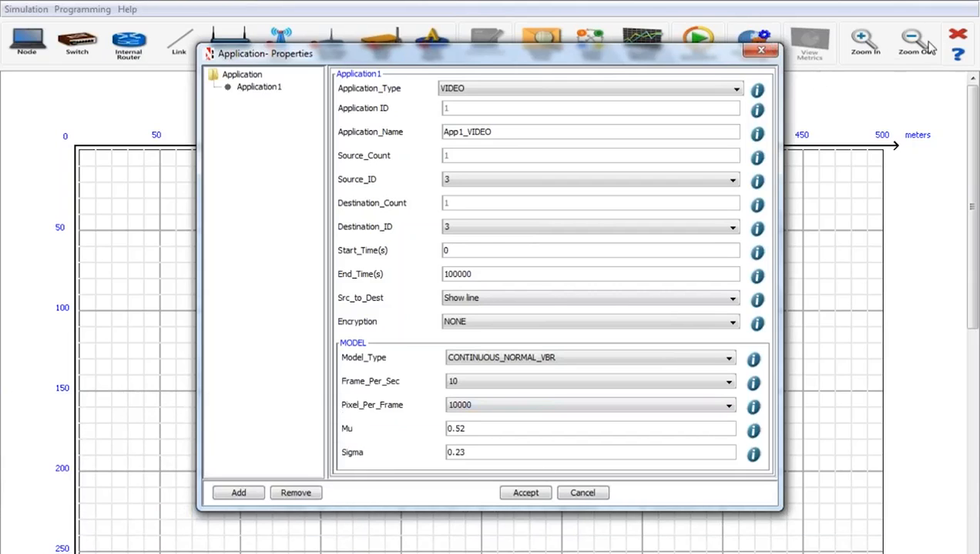
{"action": "left_click", "coordinate": [761, 50]}
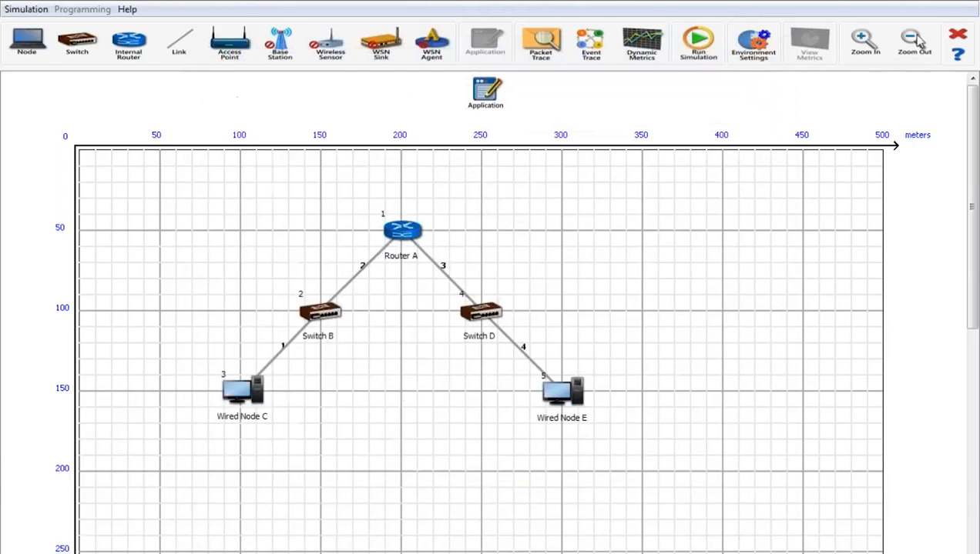
Step: Close the open network scenario, confirm the exit, and view the network types available for a new simulation
{"action": "left_click", "coordinate": [955, 38]}
{"action": "left_click", "coordinate": [524, 301]}
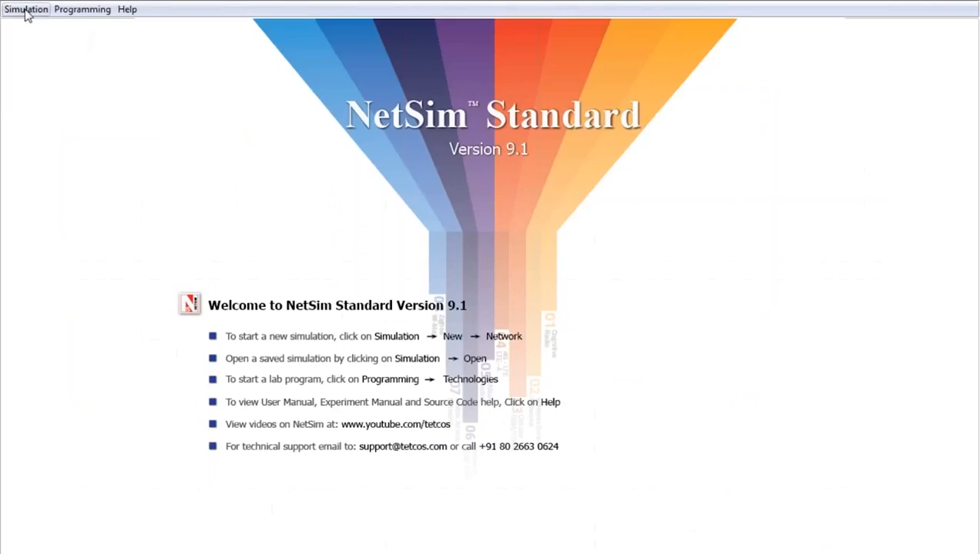
{"action": "left_click", "coordinate": [27, 10]}
{"action": "mouse_move", "coordinate": [37, 28]}
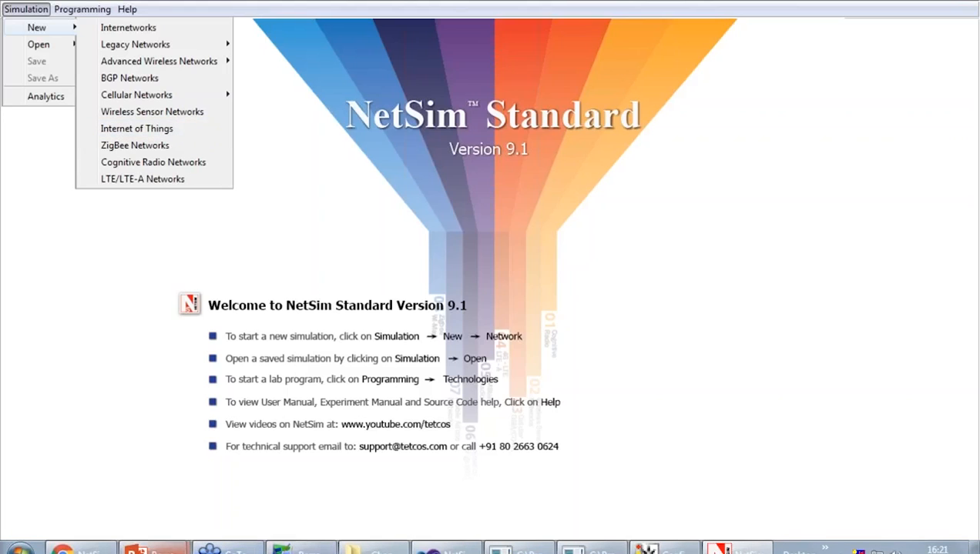
Step: Switch to Chrome and look through the Tetcos File Exchange page and the Tetcos YouTube channel's uploads, loading more videos
{"action": "left_click", "coordinate": [81, 548]}
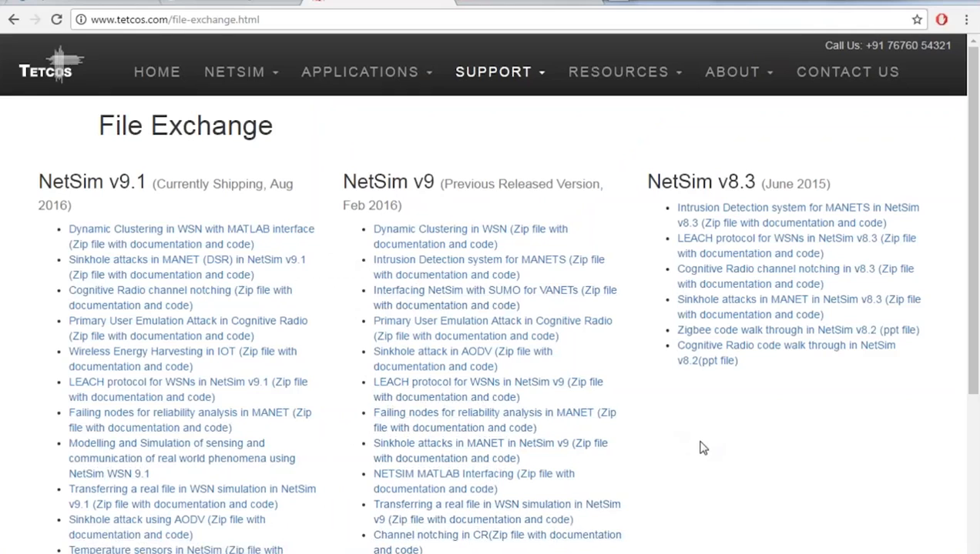
{"action": "scroll", "coordinate": [704, 449], "scroll_direction": "down", "scroll_amount": 1}
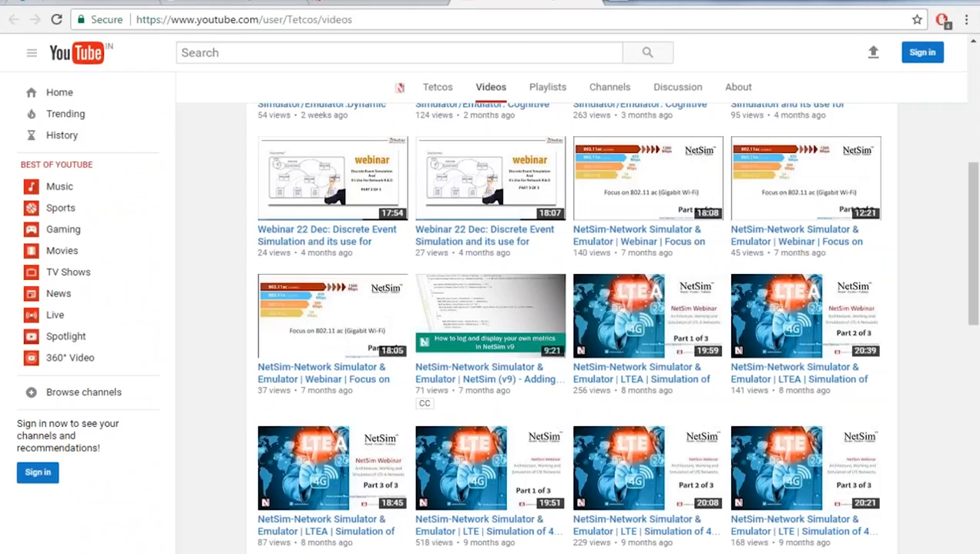
{"action": "scroll", "coordinate": [712, 188], "scroll_direction": "down", "scroll_amount": 5}
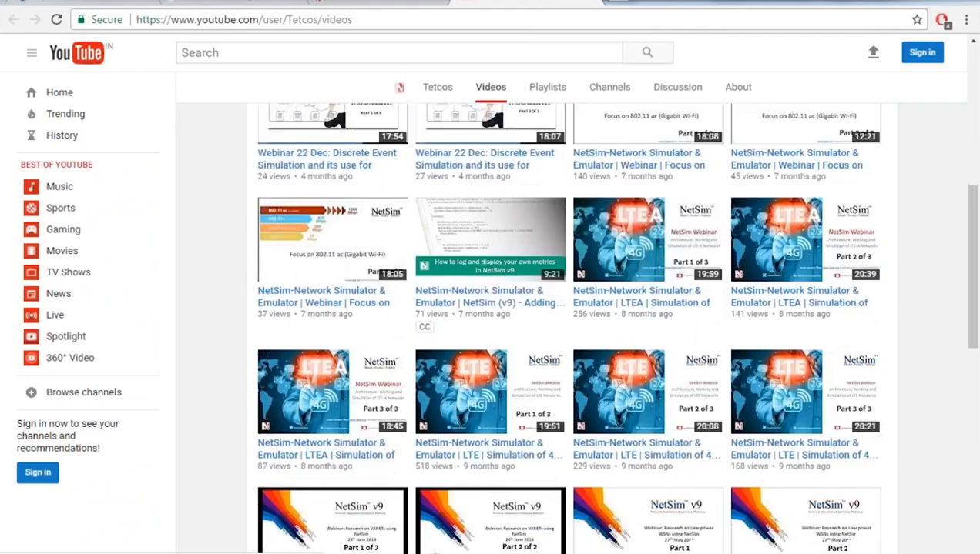
{"action": "scroll", "coordinate": [636, 181], "scroll_direction": "down", "scroll_amount": 5}
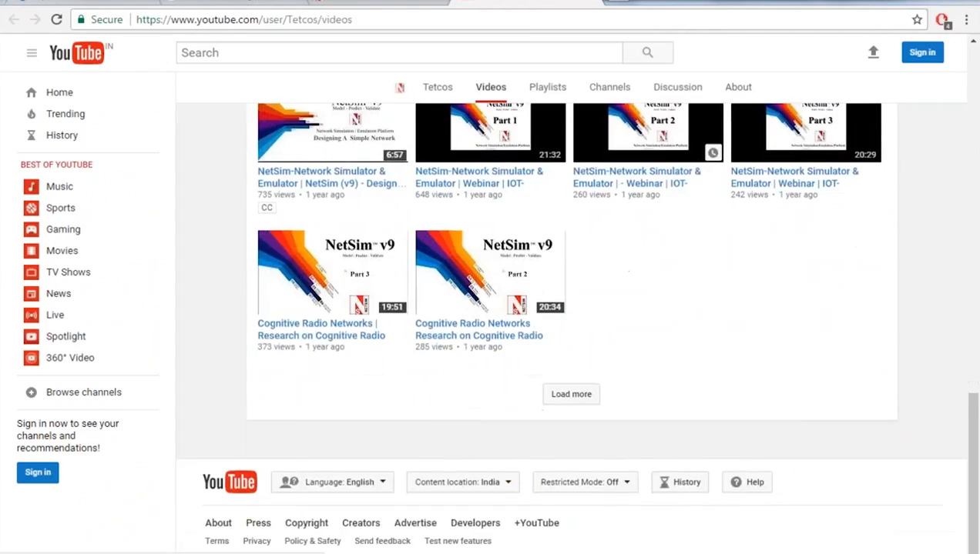
{"action": "scroll", "coordinate": [710, 185], "scroll_direction": "up", "scroll_amount": 5}
{"action": "scroll", "coordinate": [662, 292], "scroll_direction": "down", "scroll_amount": 5}
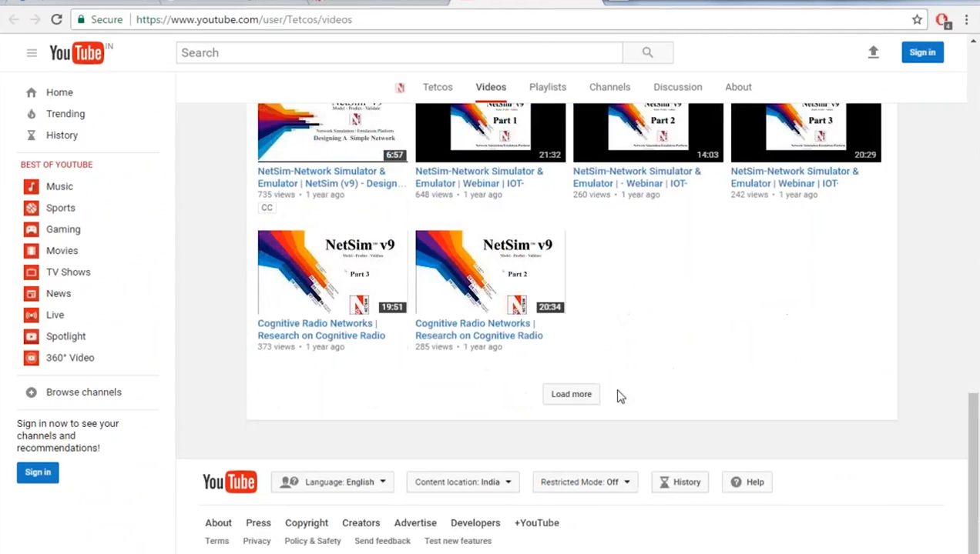
{"action": "left_click", "coordinate": [570, 395]}
{"action": "scroll", "coordinate": [695, 327], "scroll_direction": "up", "scroll_amount": 10}
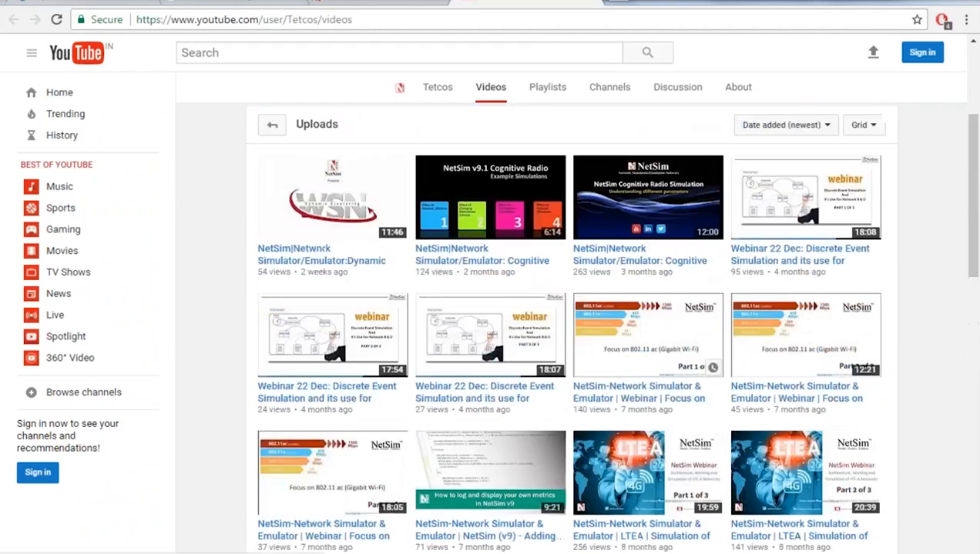
{"action": "scroll", "coordinate": [647, 338], "scroll_direction": "up", "scroll_amount": 2}
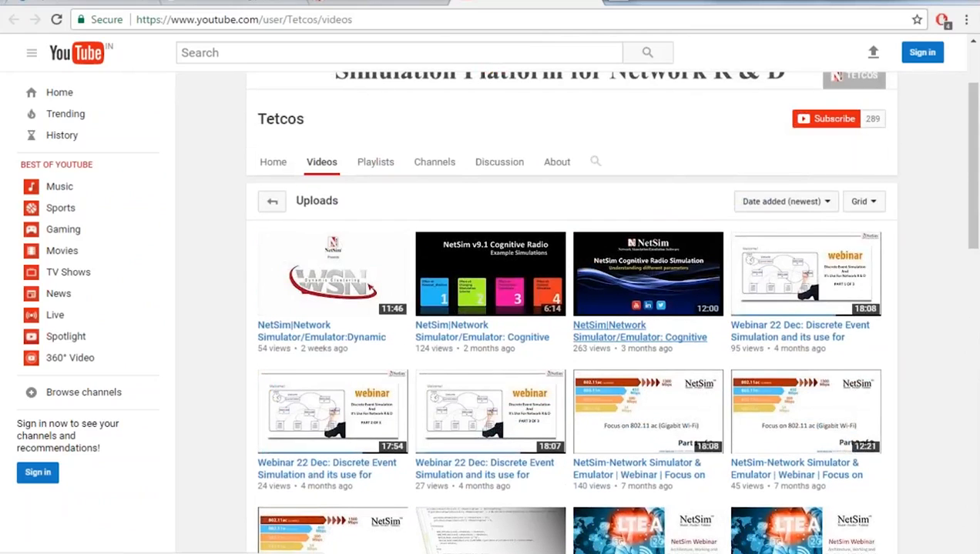
Step: Open the R & D Projects in NetSim playlist from the channel's playlists and look through its videos
{"action": "left_click", "coordinate": [383, 167]}
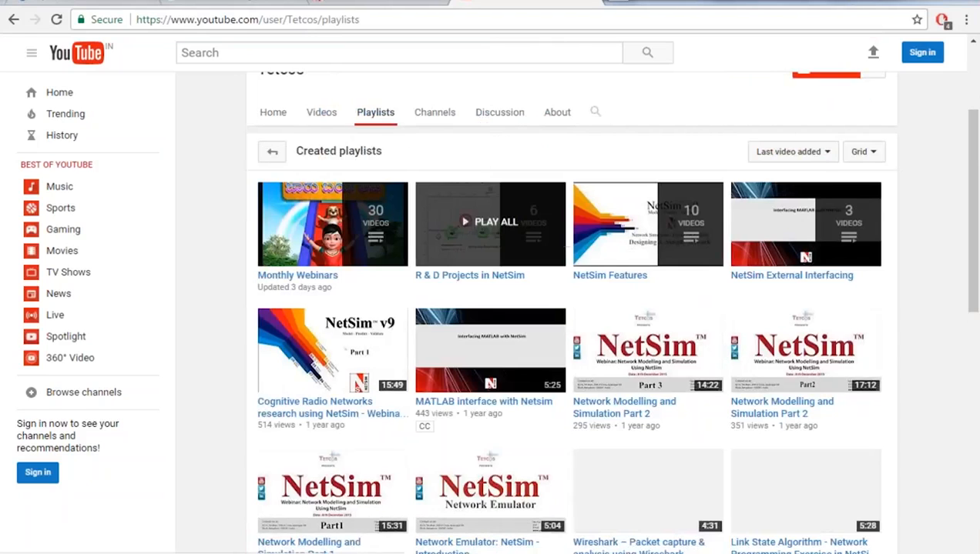
{"action": "left_click", "coordinate": [484, 231]}
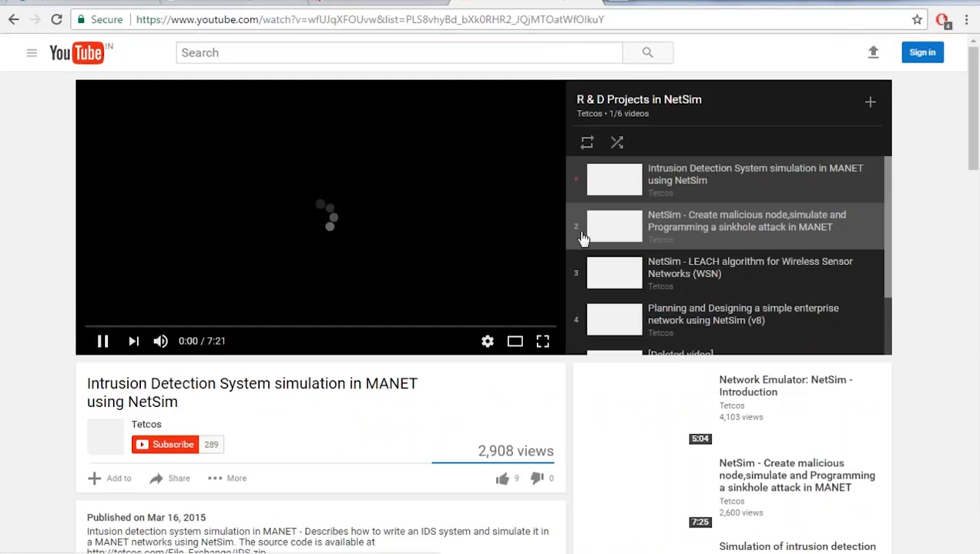
{"action": "scroll", "coordinate": [580, 239], "scroll_direction": "down", "scroll_amount": 2}
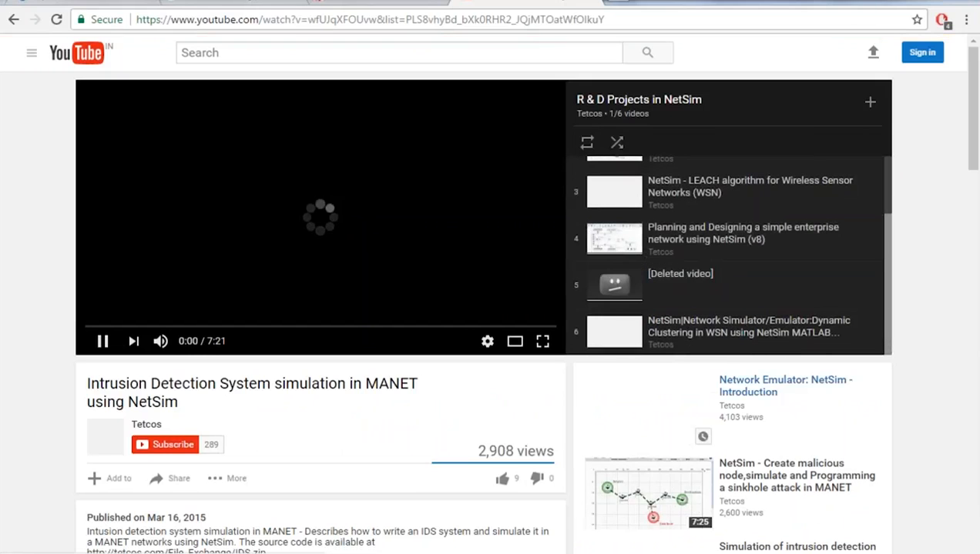
{"action": "scroll", "coordinate": [789, 493], "scroll_direction": "down", "scroll_amount": 2}
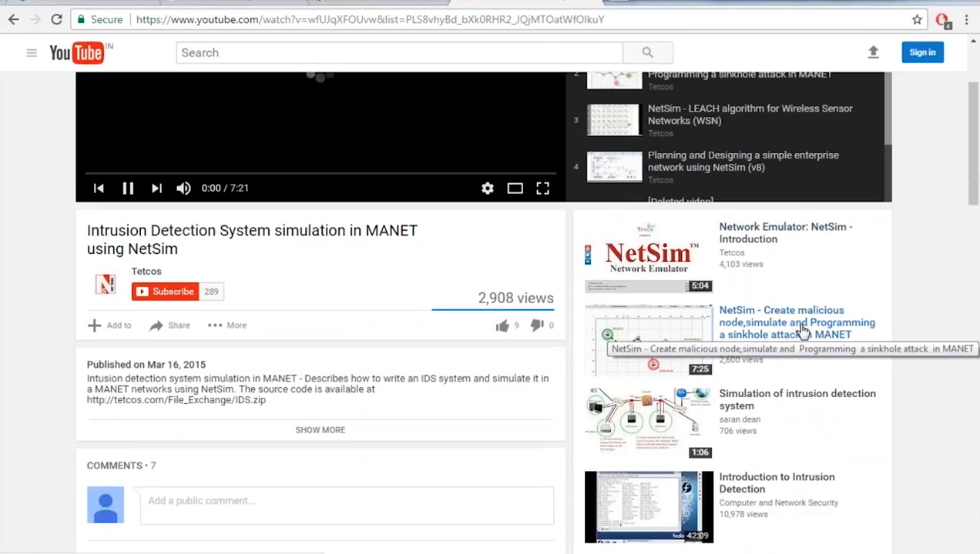
Step: Open the related videos on intrusion detection and on programming a sinkhole attack in MANET using NetSim
{"action": "left_click", "coordinate": [762, 485]}
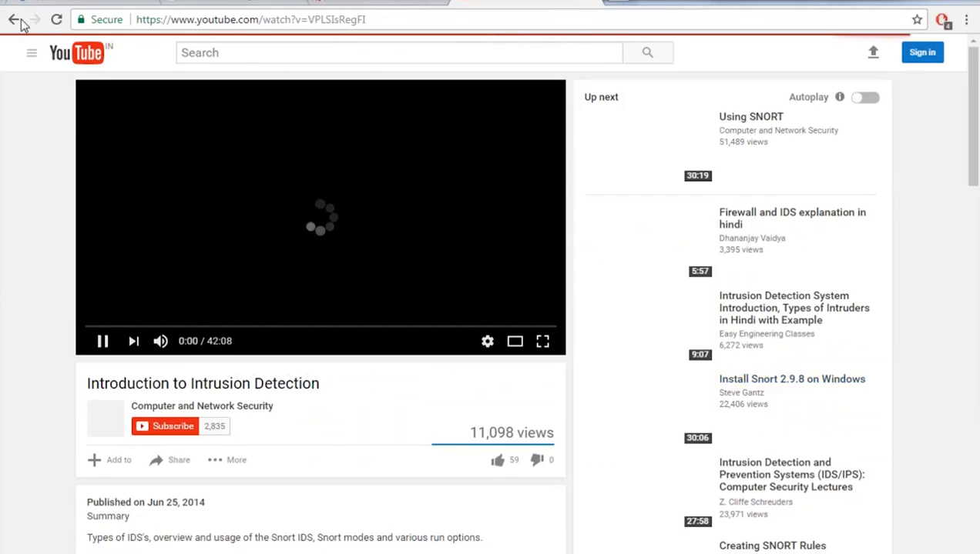
{"action": "left_click", "coordinate": [13, 19]}
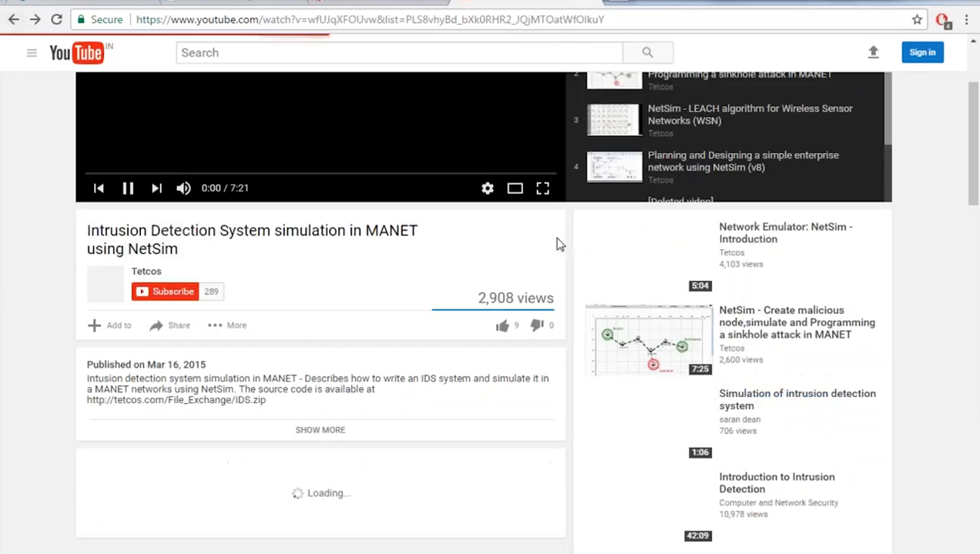
{"action": "left_click", "coordinate": [767, 332]}
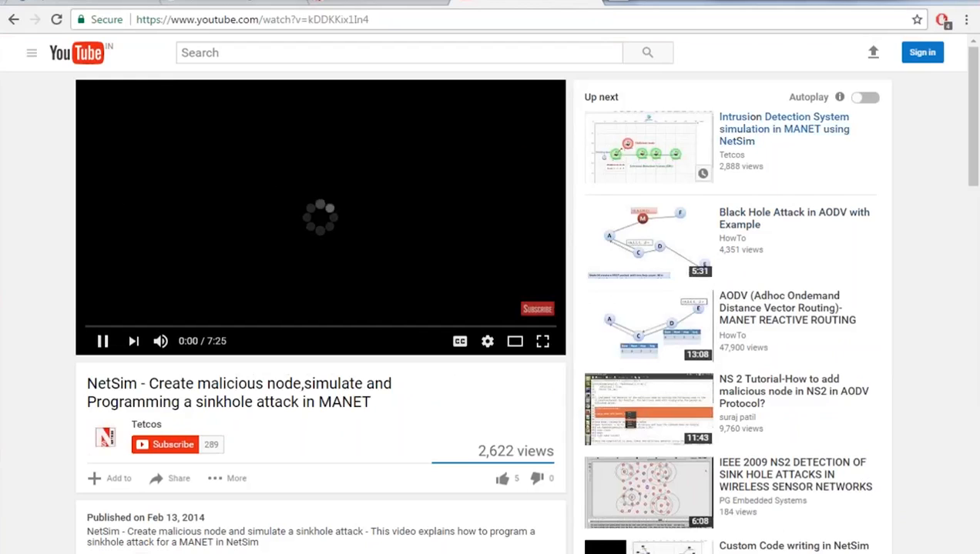
{"action": "left_click", "coordinate": [764, 132]}
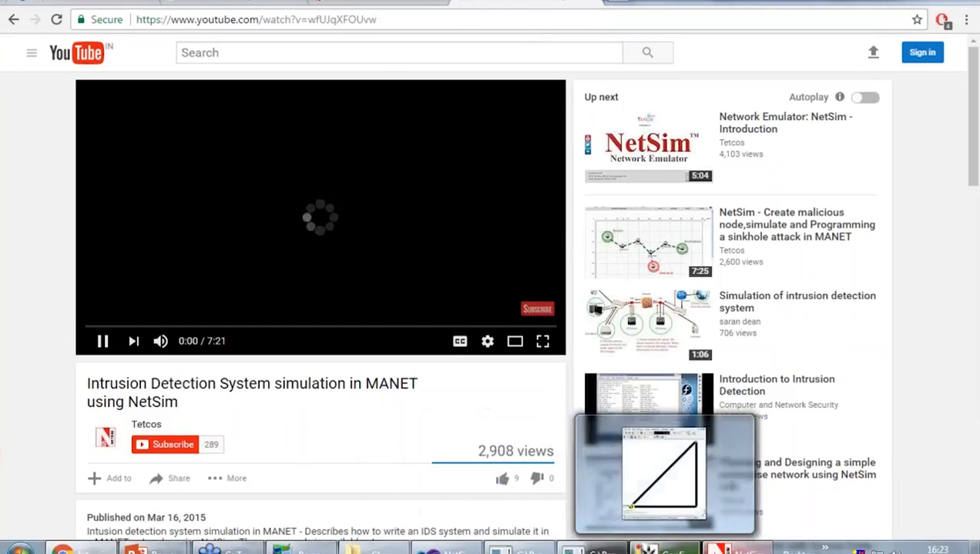
Step: From the desktop, open the NetSim Standard shortcut's file location and go to the src\Simulation folder in a maximized window
{"action": "mouse_move", "coordinate": [737, 552]}
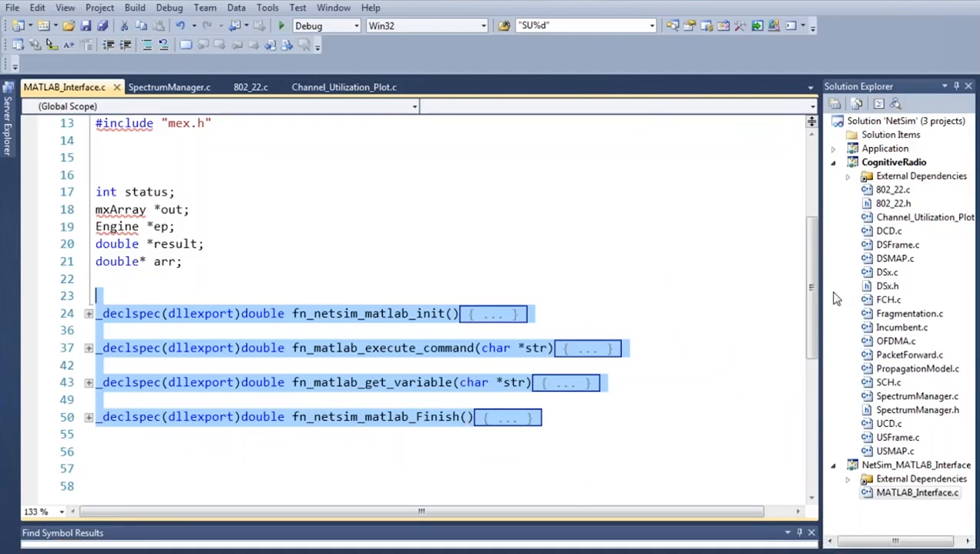
{"action": "left_click", "coordinate": [975, 550]}
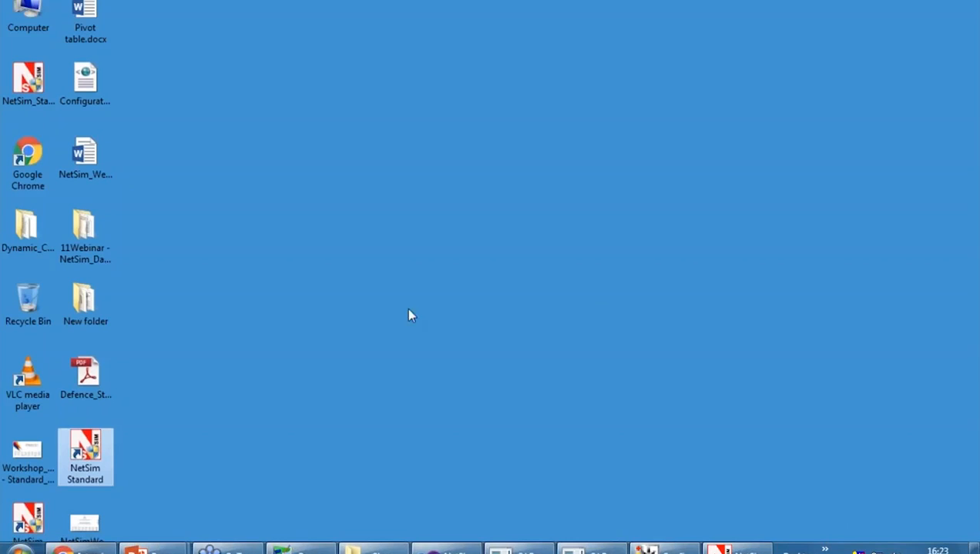
{"action": "right_click", "coordinate": [77, 462]}
{"action": "left_click", "coordinate": [137, 101]}
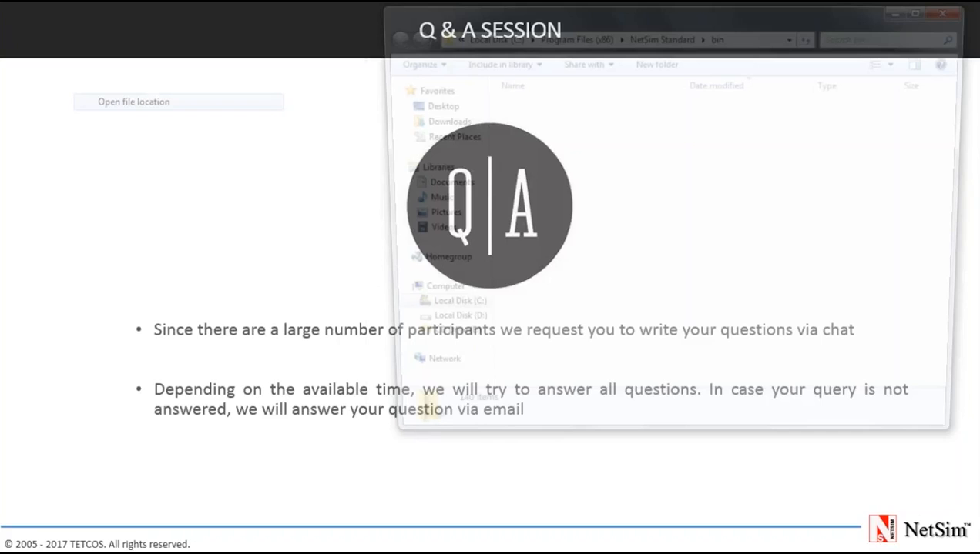
{"action": "left_click", "coordinate": [660, 34]}
{"action": "double_click", "coordinate": [710, 137]}
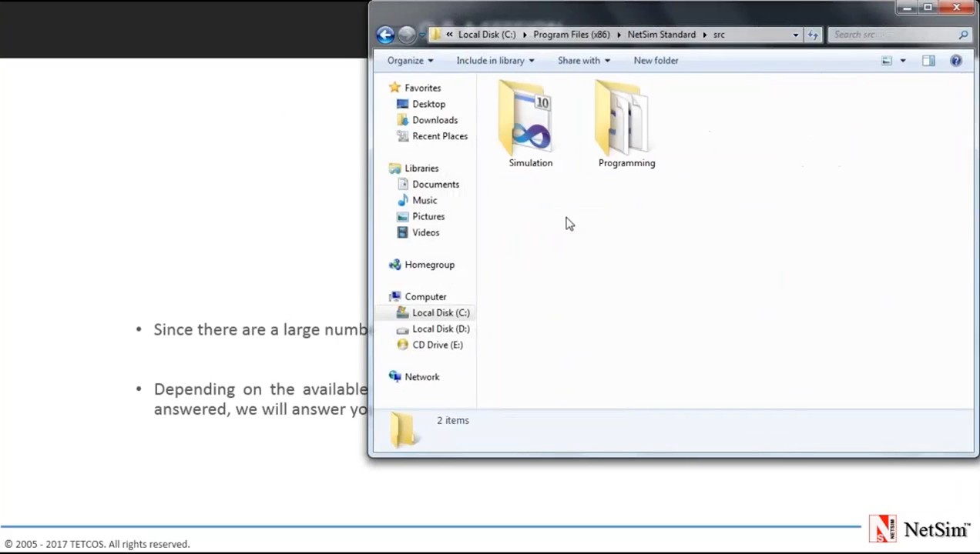
{"action": "left_click", "coordinate": [539, 147]}
{"action": "double_click", "coordinate": [540, 146]}
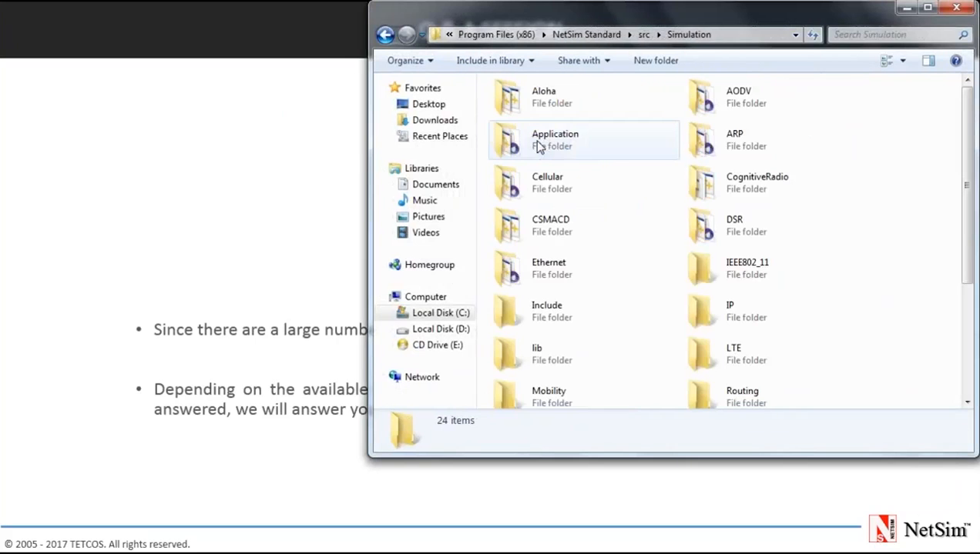
{"action": "double_click", "coordinate": [790, 17]}
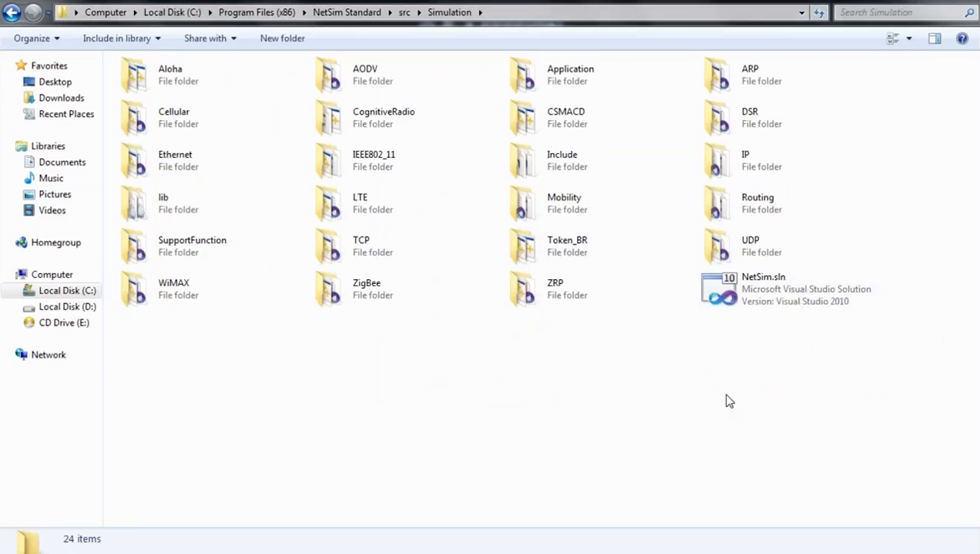
Step: Open NetSim.sln in Visual Studio, dismiss the project loading warning, close the Output window and widen Solution Explorer
{"action": "left_click", "coordinate": [746, 297]}
{"action": "key", "text": "Return"}
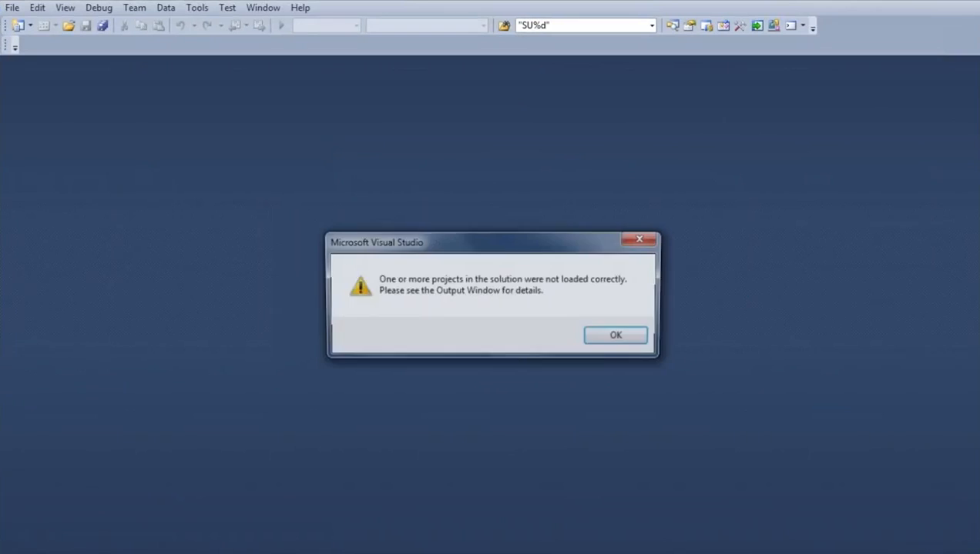
{"action": "left_click", "coordinate": [609, 328]}
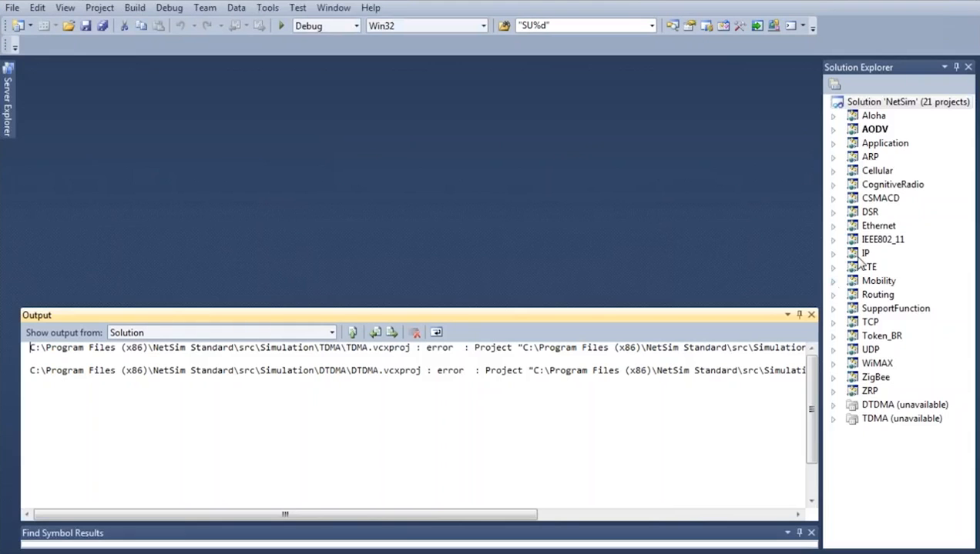
{"action": "left_click", "coordinate": [811, 315]}
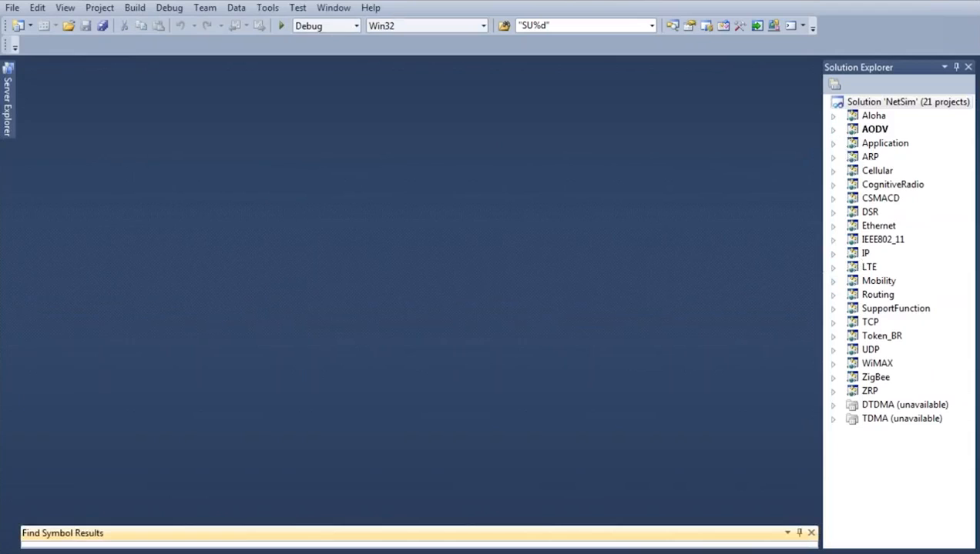
{"action": "left_click_drag", "start_coordinate": [820, 138], "coordinate": [693, 138]}
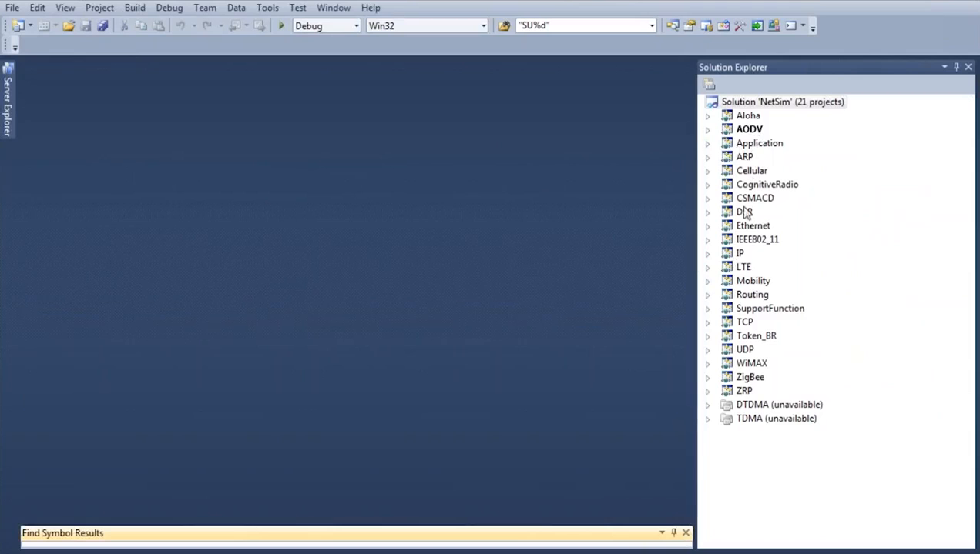
Step: Open DSR.h from the DSR project and examine its packet sizes, enumerations and Source Route option definitions at 133 % zoom
{"action": "left_click", "coordinate": [707, 212]}
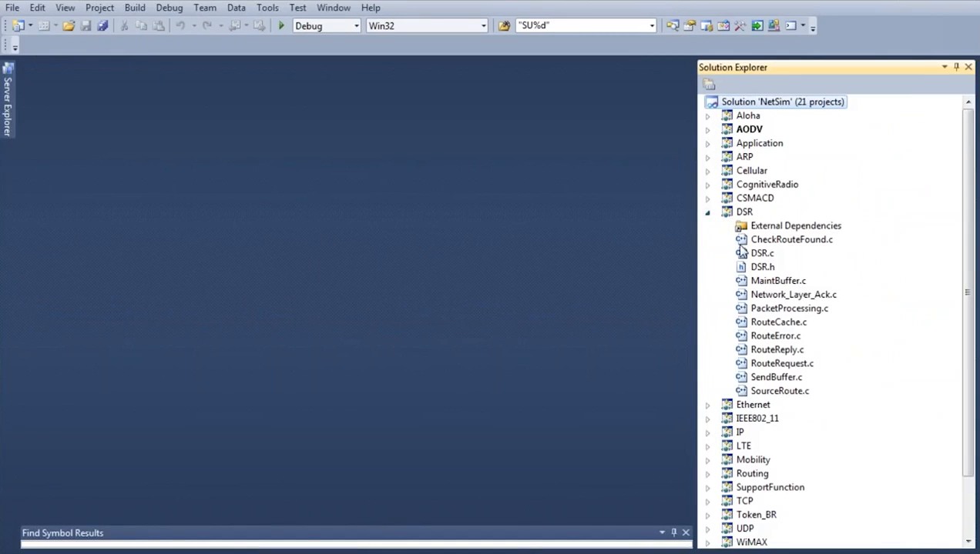
{"action": "double_click", "coordinate": [756, 269]}
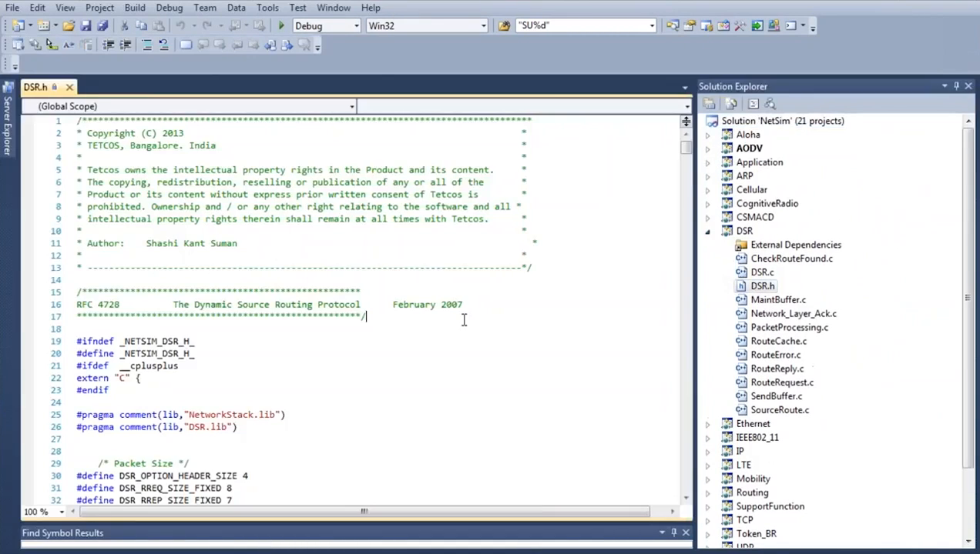
{"action": "scroll", "coordinate": [463, 320], "scroll_direction": "up", "scroll_amount": 3}
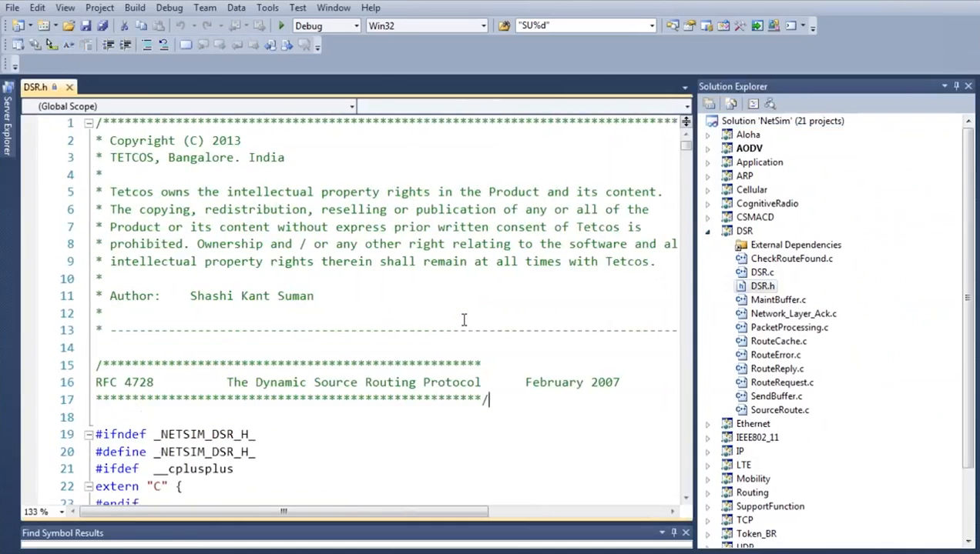
{"action": "scroll", "coordinate": [459, 336], "scroll_direction": "down", "scroll_amount": 6}
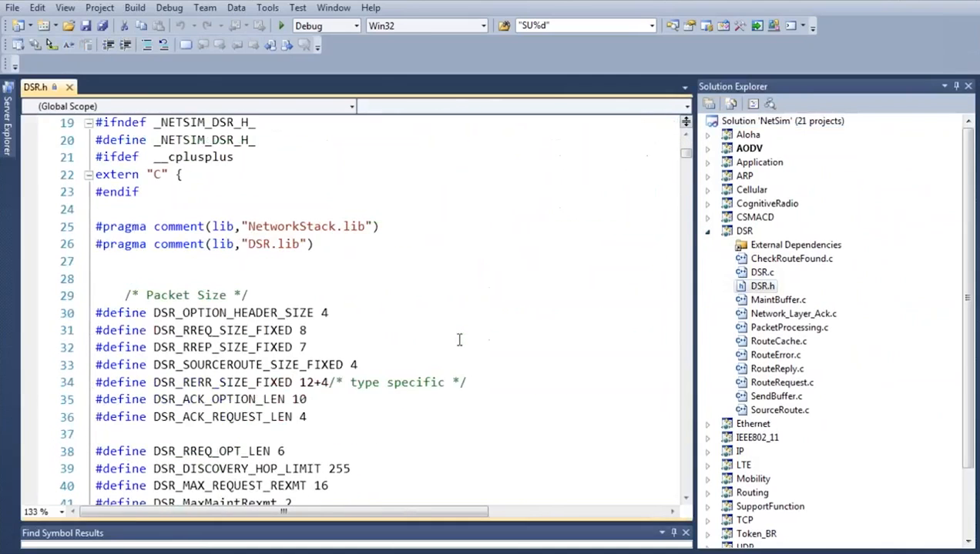
{"action": "scroll", "coordinate": [459, 340], "scroll_direction": "down", "scroll_amount": 20}
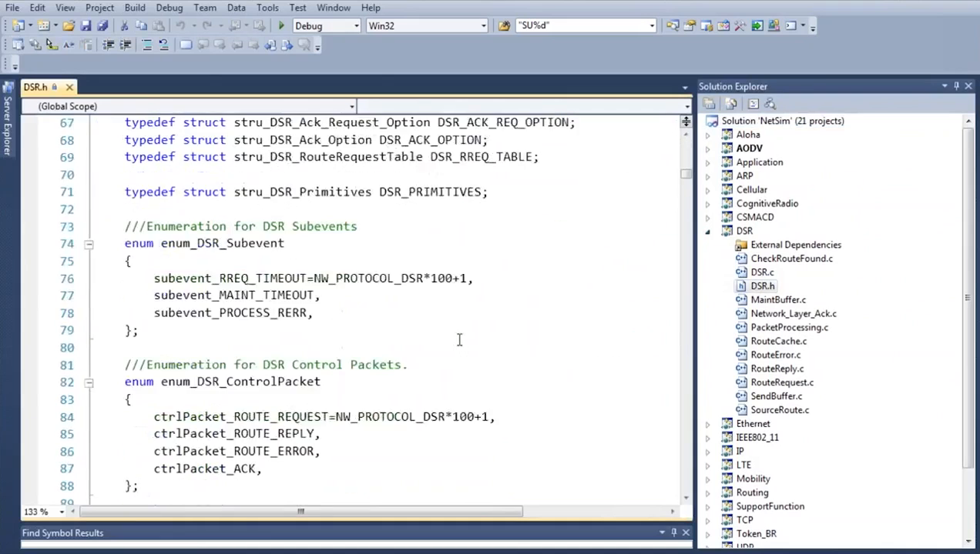
{"action": "scroll", "coordinate": [459, 340], "scroll_direction": "down", "scroll_amount": 9}
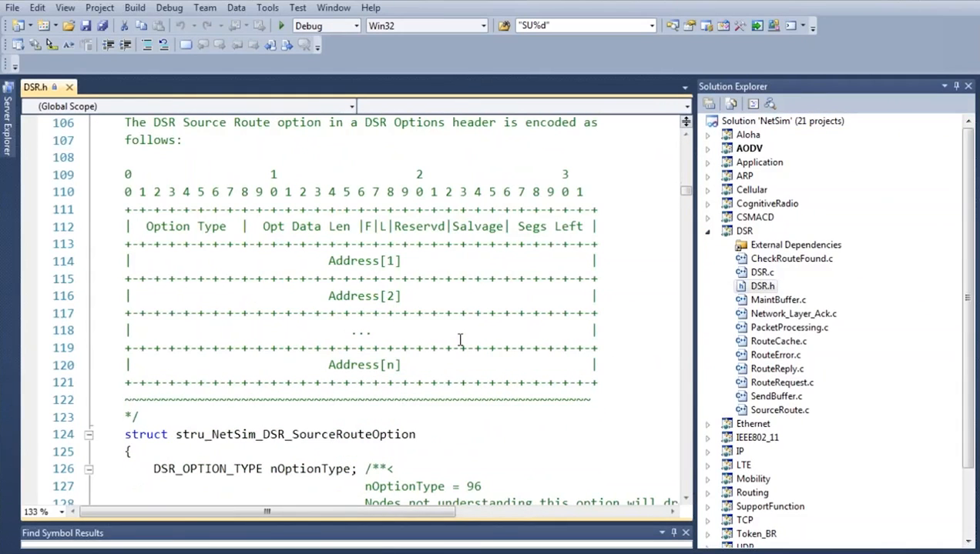
{"action": "scroll", "coordinate": [459, 340], "scroll_direction": "up", "scroll_amount": 1}
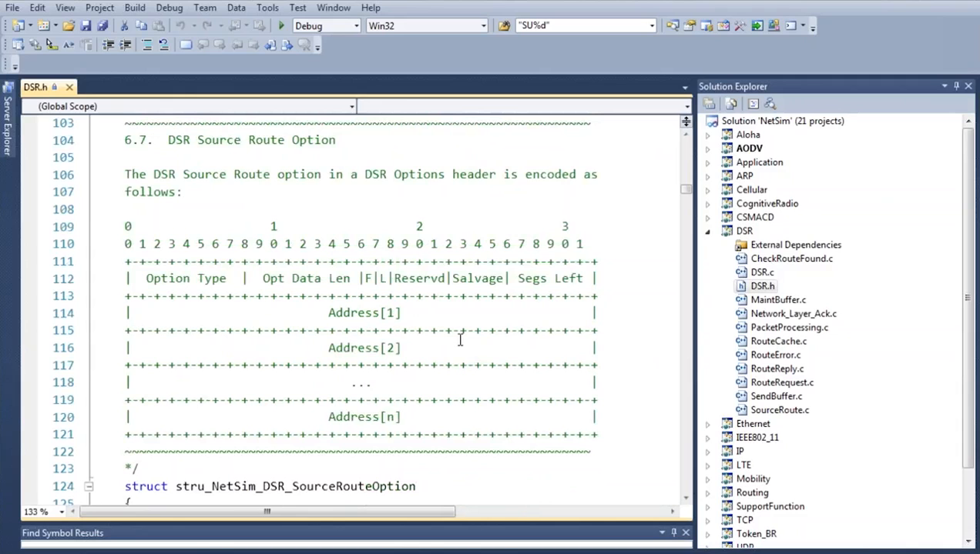
{"action": "scroll", "coordinate": [459, 339], "scroll_direction": "down", "scroll_amount": 20}
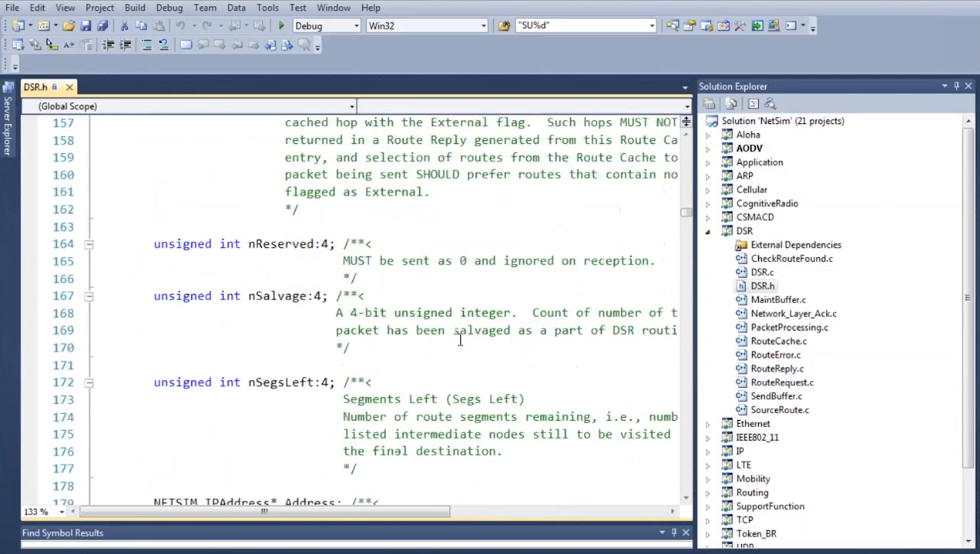
Step: Examine the remaining Source Route fields and the Route Request option structure, stru_NetSim_DSR_RREQ_Option, in DSR.h
{"action": "scroll", "coordinate": [459, 340], "scroll_direction": "down", "scroll_amount": 6}
{"action": "scroll", "coordinate": [459, 339], "scroll_direction": "down", "scroll_amount": 7}
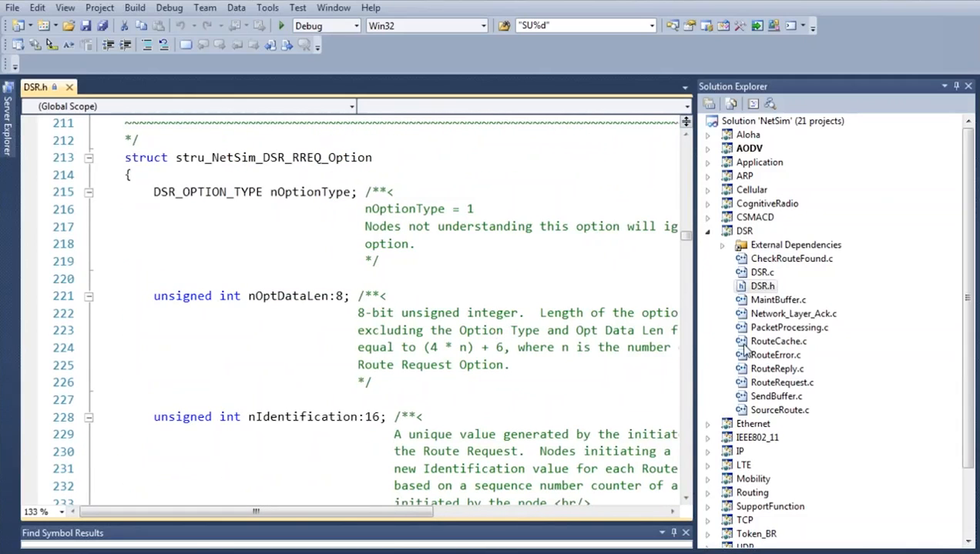
{"action": "scroll", "coordinate": [692, 335], "scroll_direction": "down", "scroll_amount": 7}
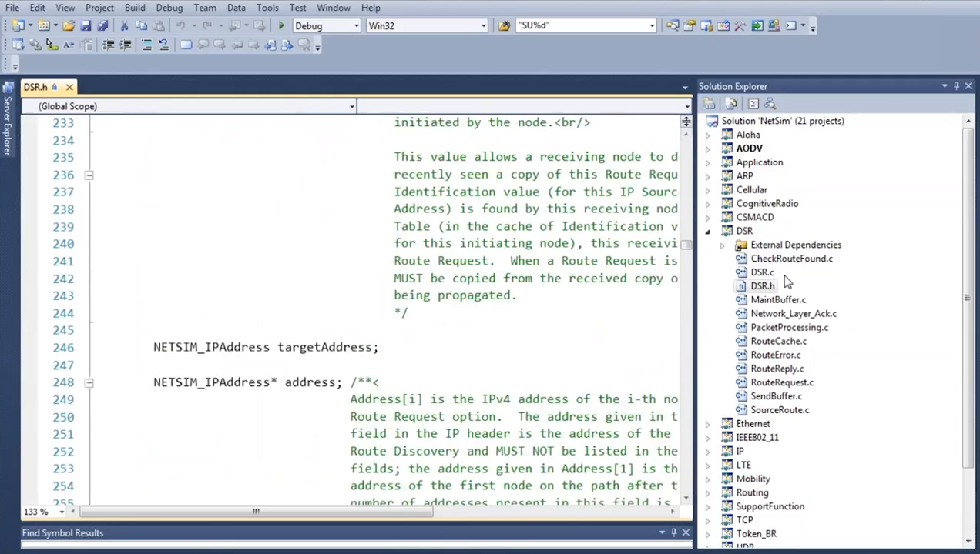
Step: Expand the Ethernet and ZigBee projects in the NetSim solution and look through their source files
{"action": "left_click", "coordinate": [805, 465]}
{"action": "scroll", "coordinate": [807, 467], "scroll_direction": "down", "scroll_amount": 2}
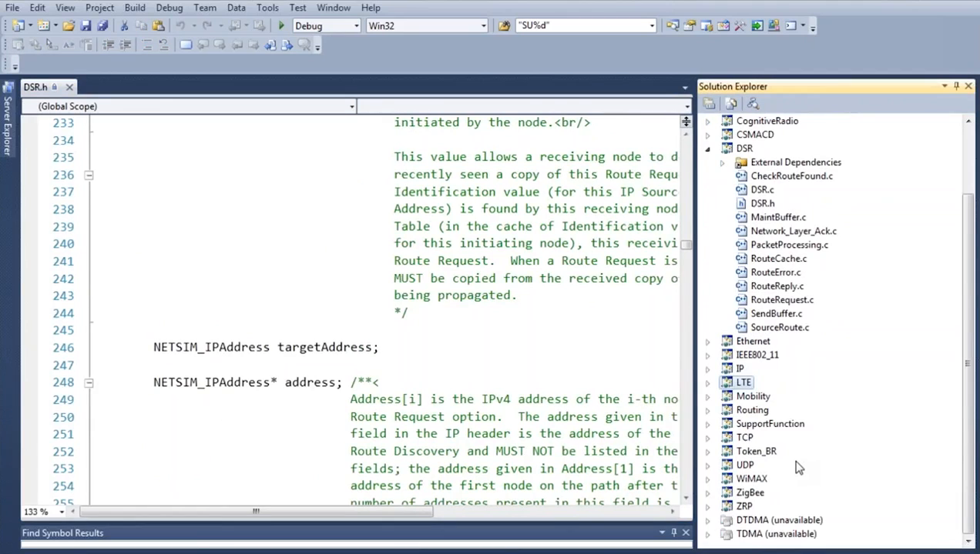
{"action": "left_click", "coordinate": [707, 341]}
{"action": "scroll", "coordinate": [757, 394], "scroll_direction": "down", "scroll_amount": 3}
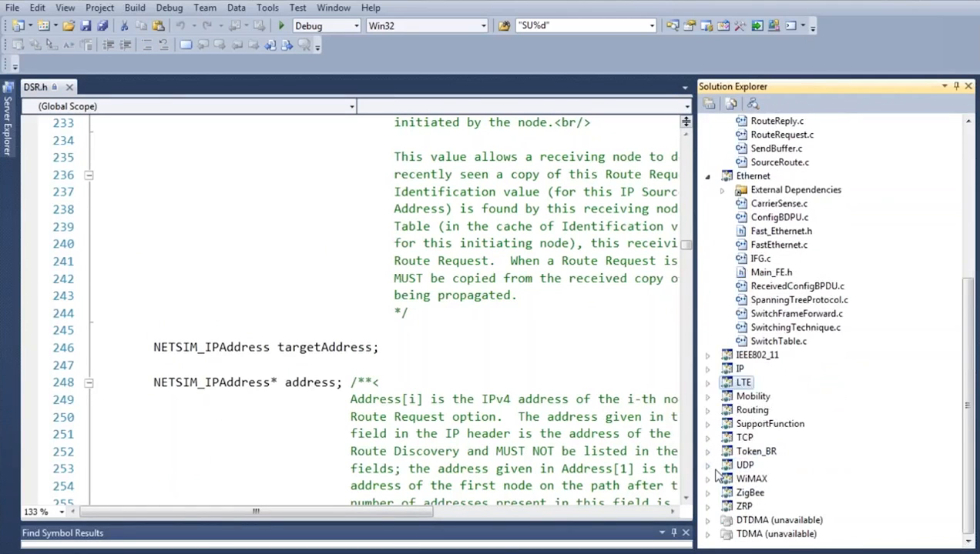
{"action": "left_click", "coordinate": [707, 493]}
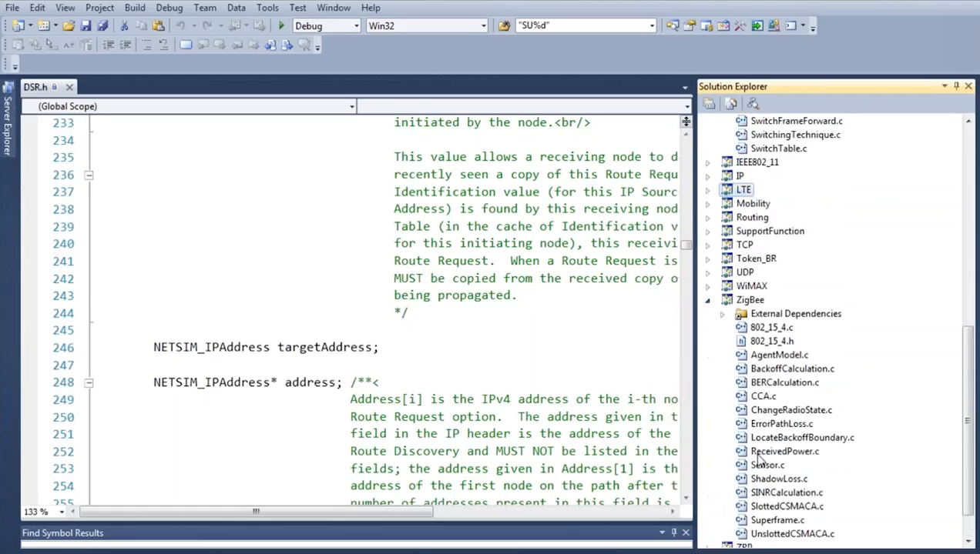
{"action": "scroll", "coordinate": [757, 454], "scroll_direction": "down", "scroll_amount": 1}
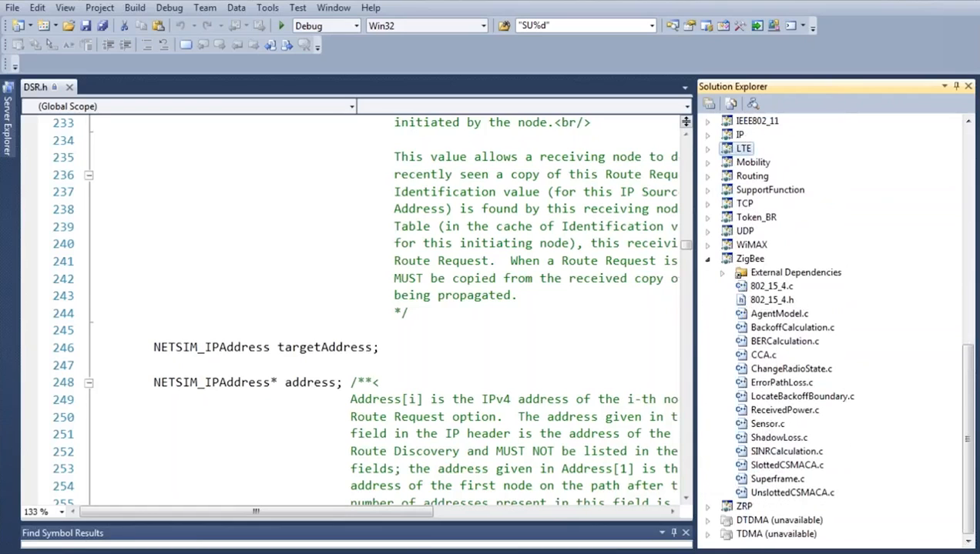
Step: Switch to the running PowerPoint slide show with the Q & A Session slide
{"action": "mouse_move", "coordinate": [731, 553]}
{"action": "mouse_move", "coordinate": [231, 551]}
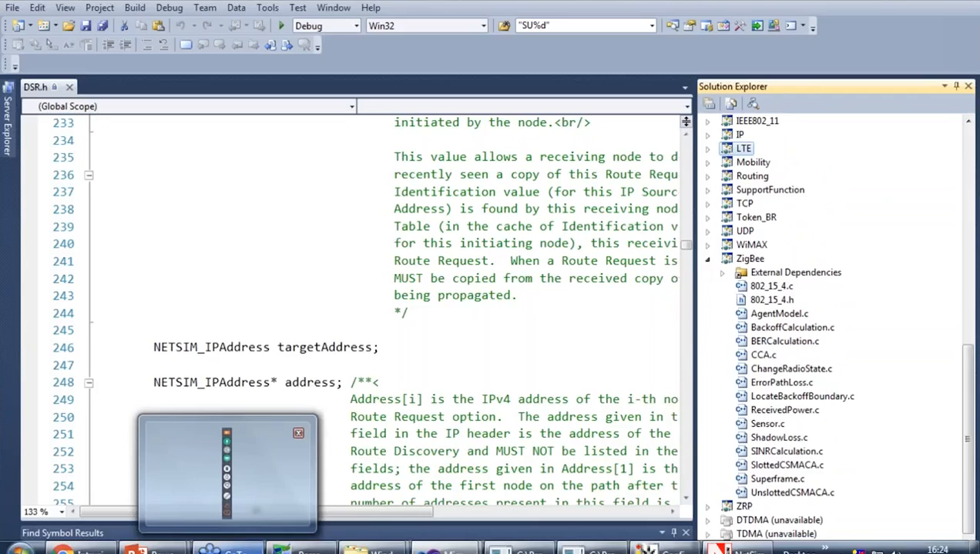
{"action": "mouse_move", "coordinate": [147, 550]}
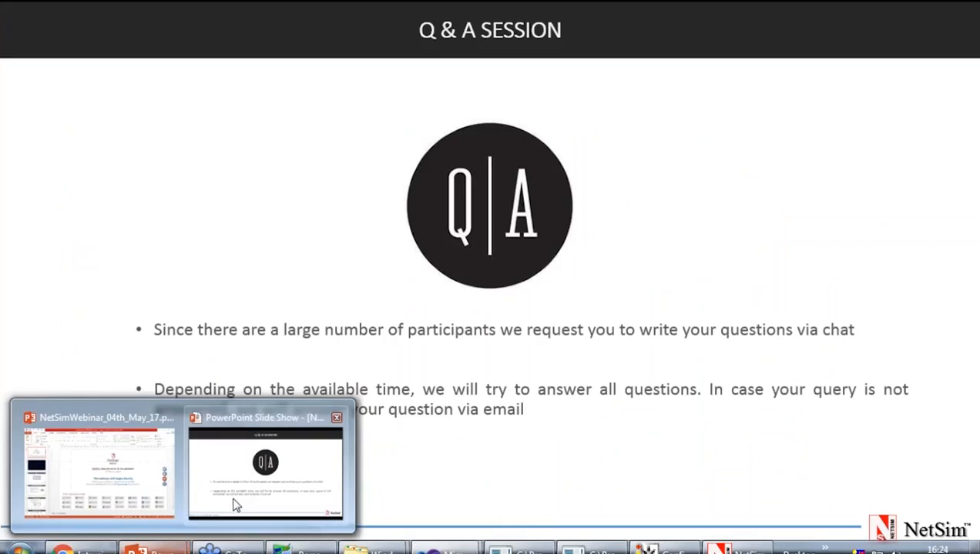
{"action": "left_click", "coordinate": [236, 506]}
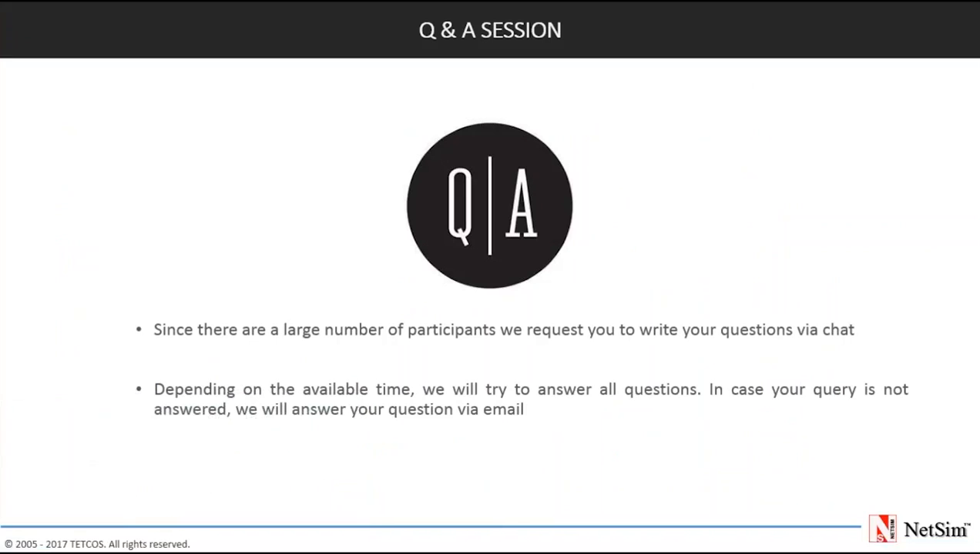